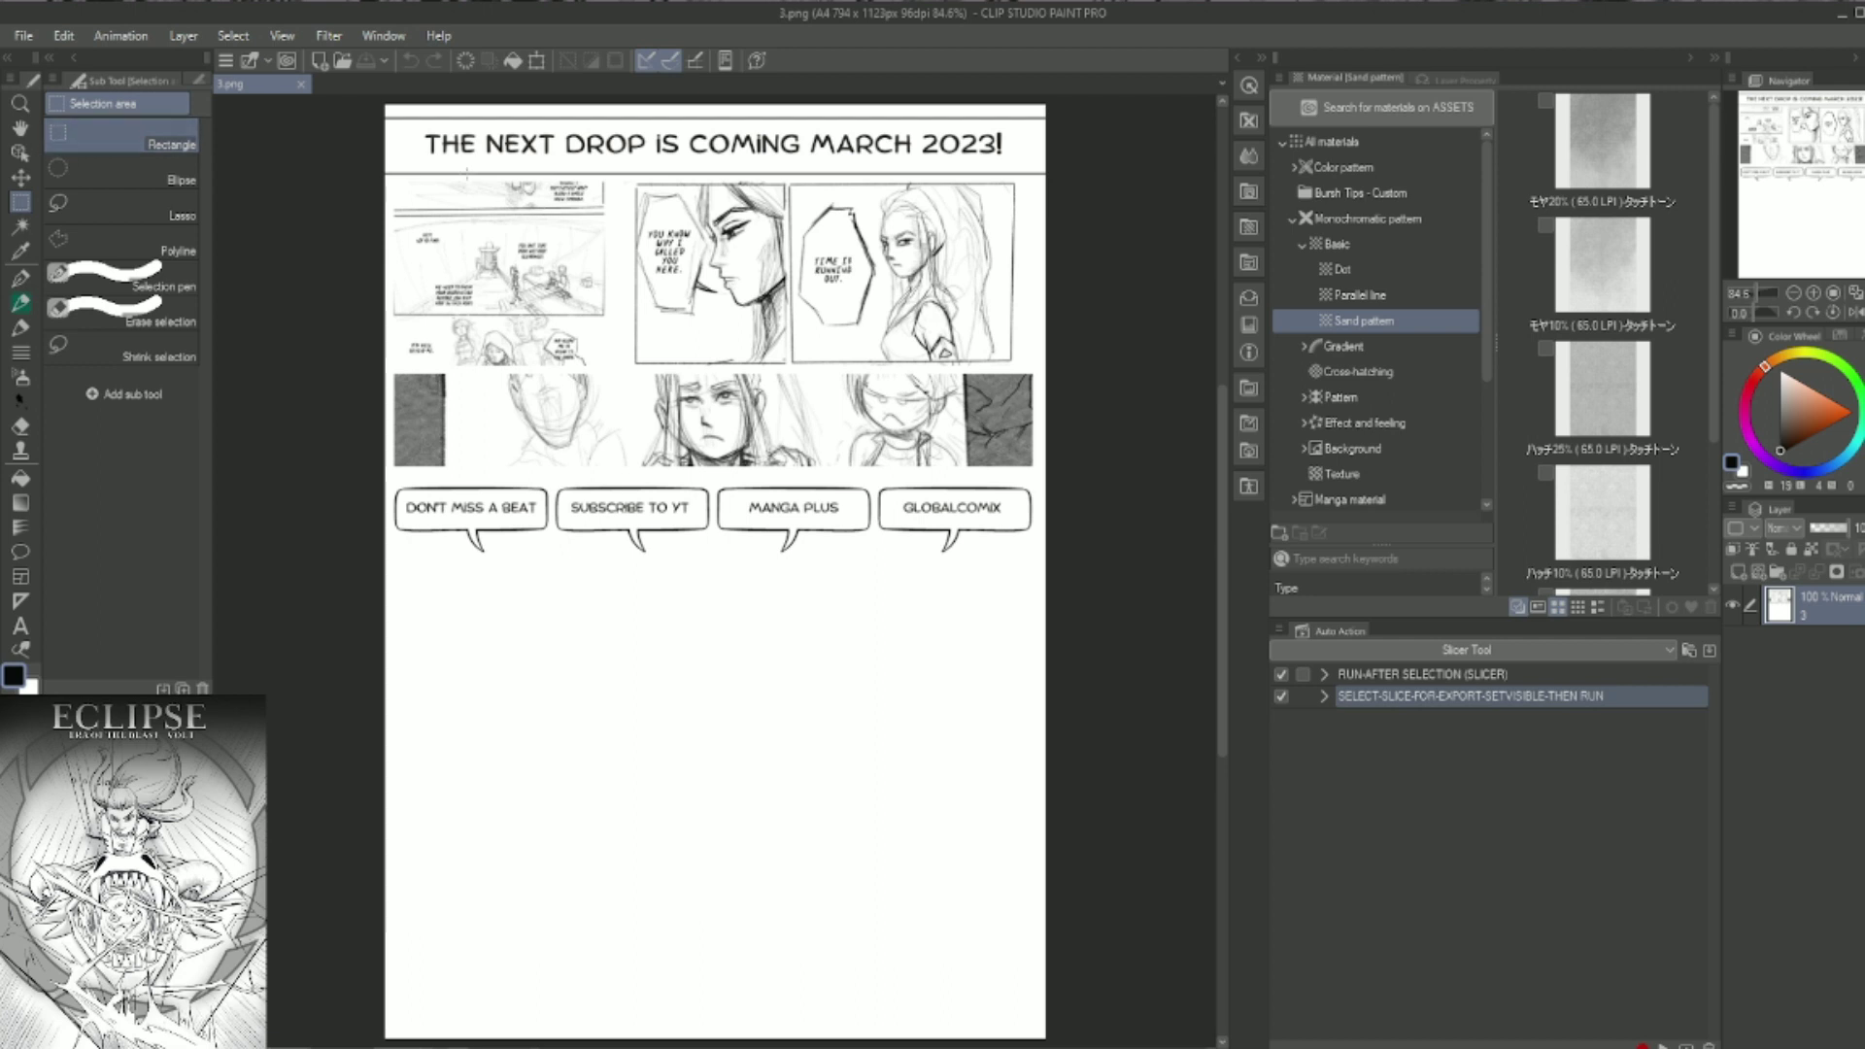
- Choose RUN-AFTER SELECTION (SLICER) as the active auto action
click(1427, 675)
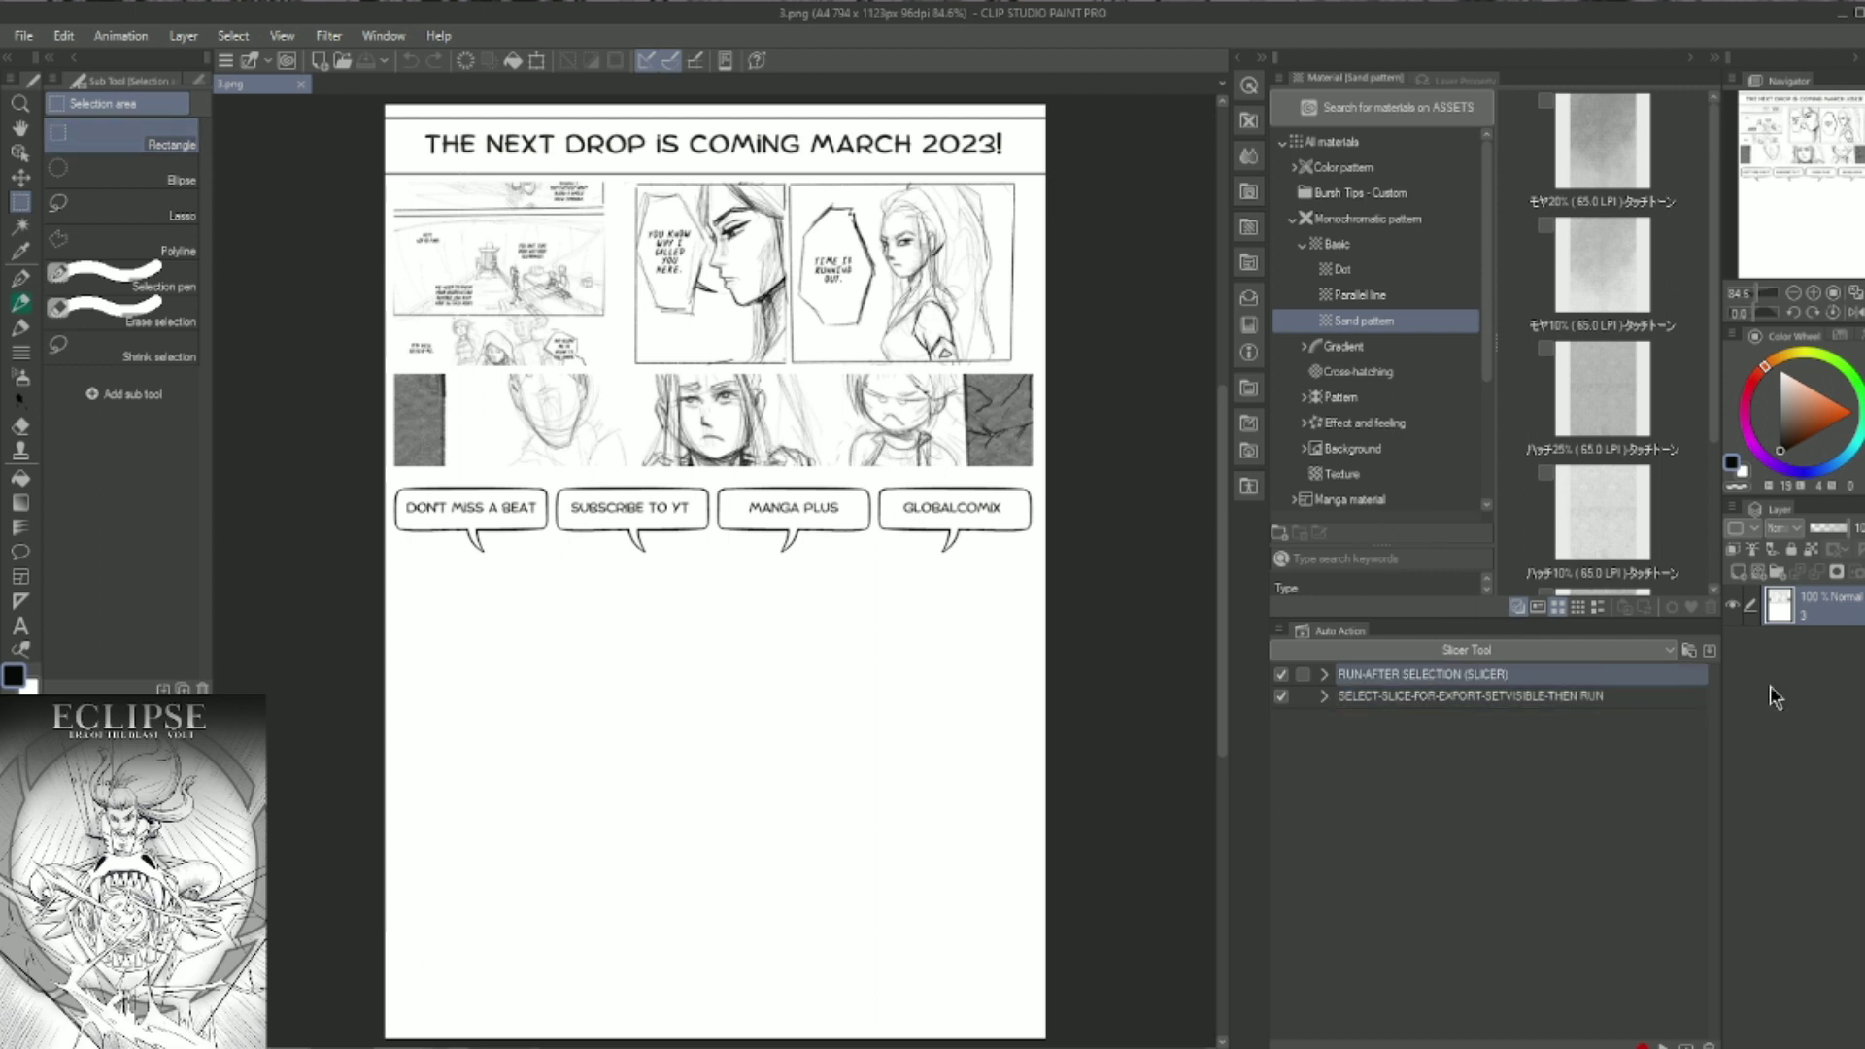
click(1348, 499)
- Select the top title and panels area, then run the slicer action onto a new SLICE layer
drag(373, 107, 1081, 478)
key(F5)
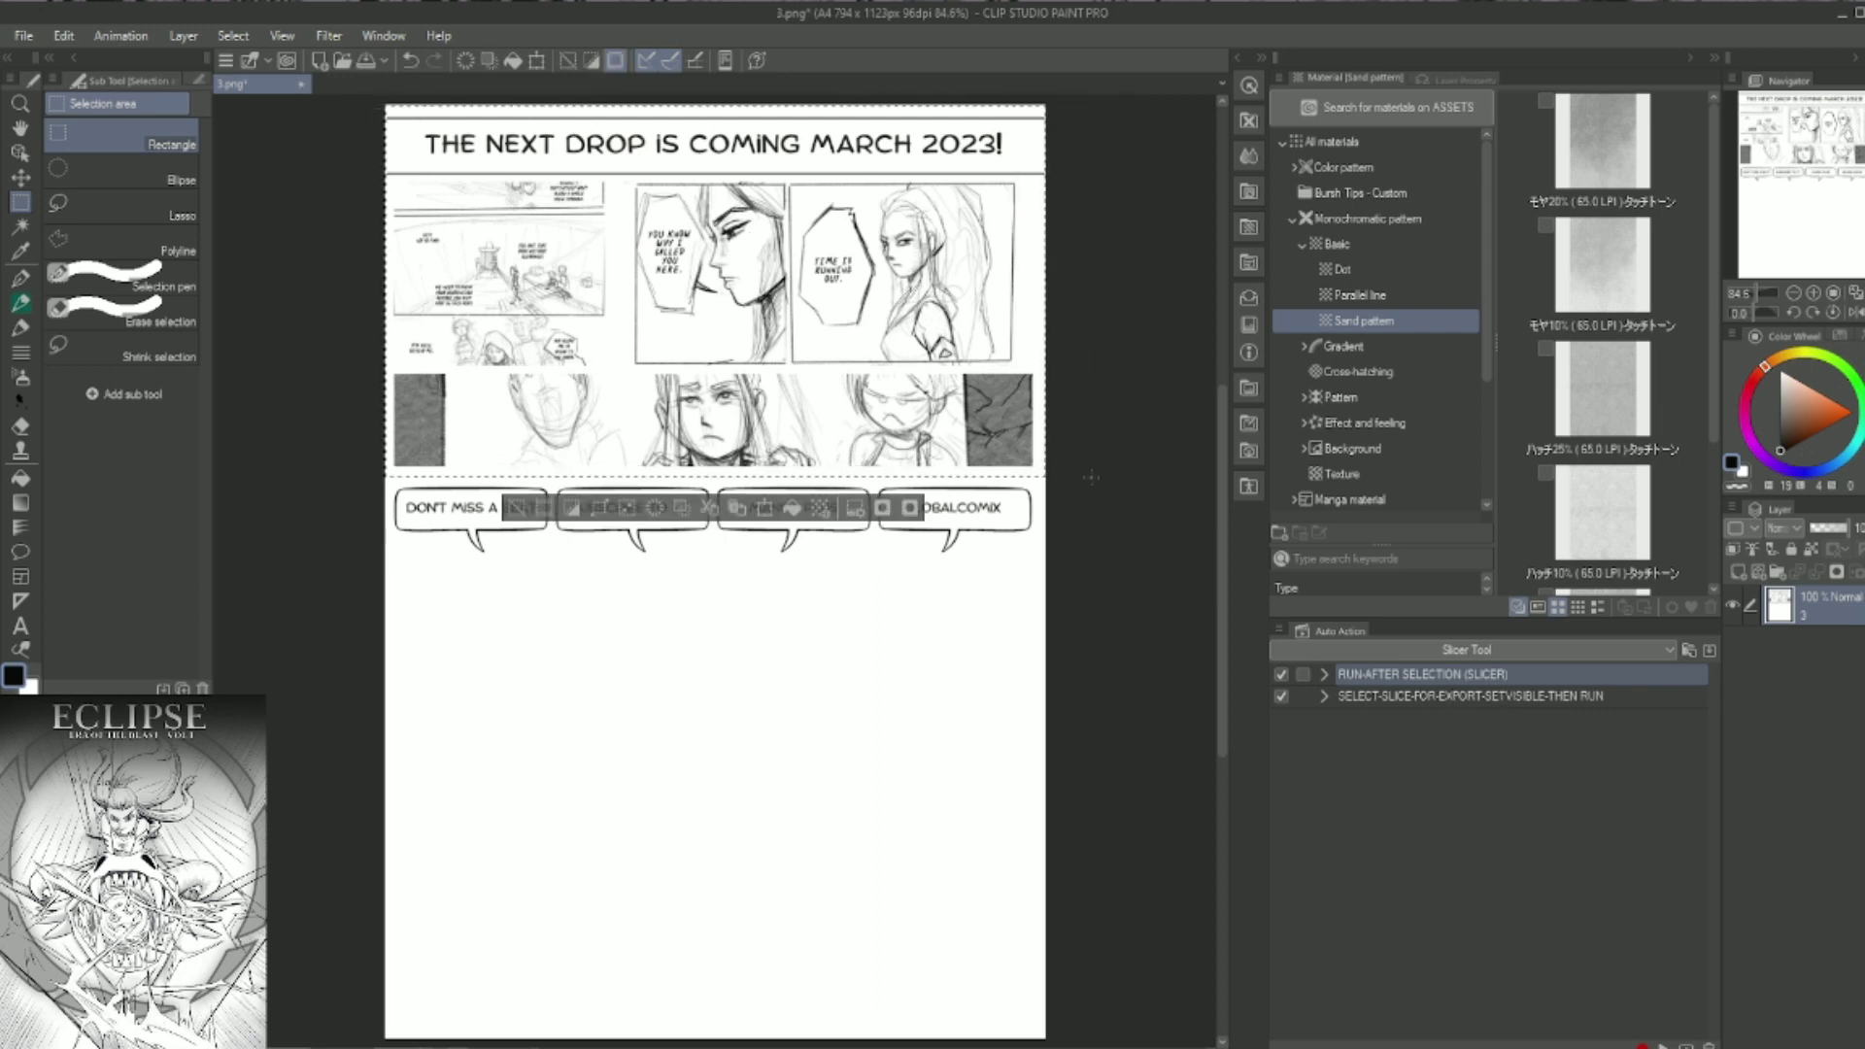
mouse_move(409, 518)
mouse_down()
mouse_move(884, 604)
mouse_move(1039, 563)
mouse_up()
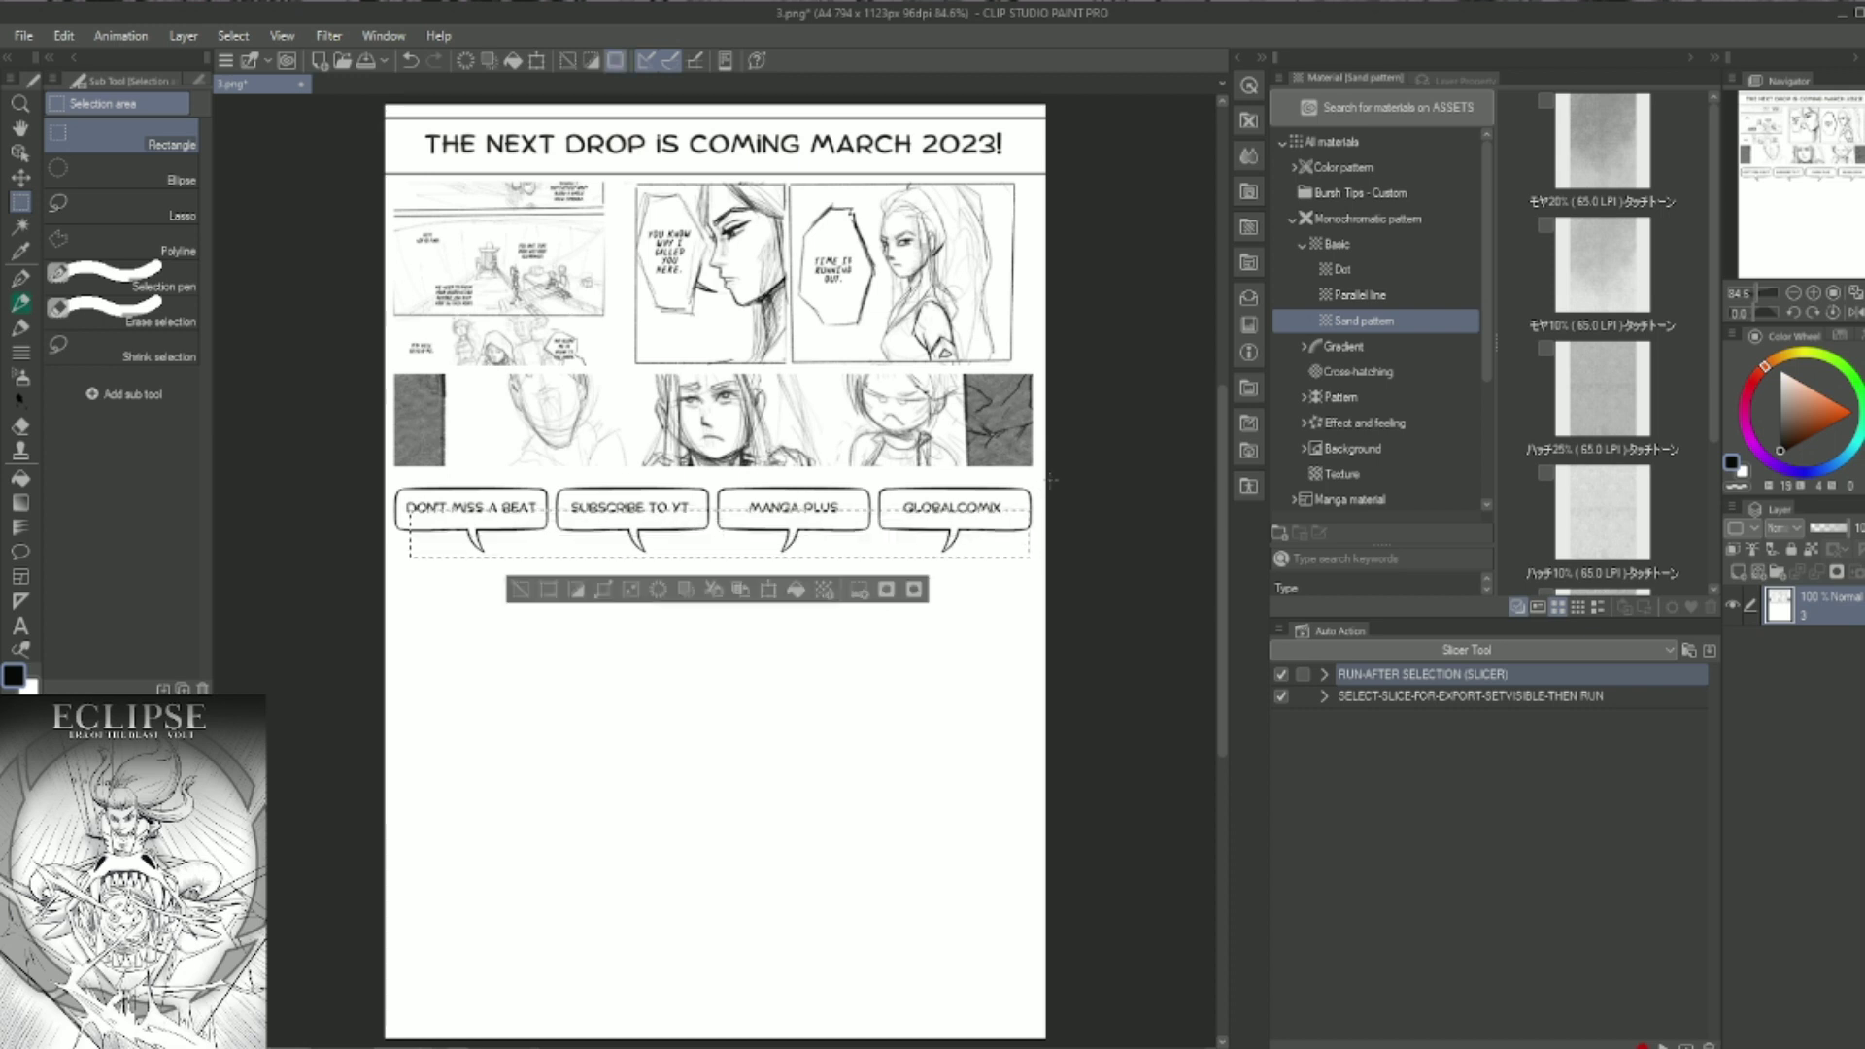
key(F5)
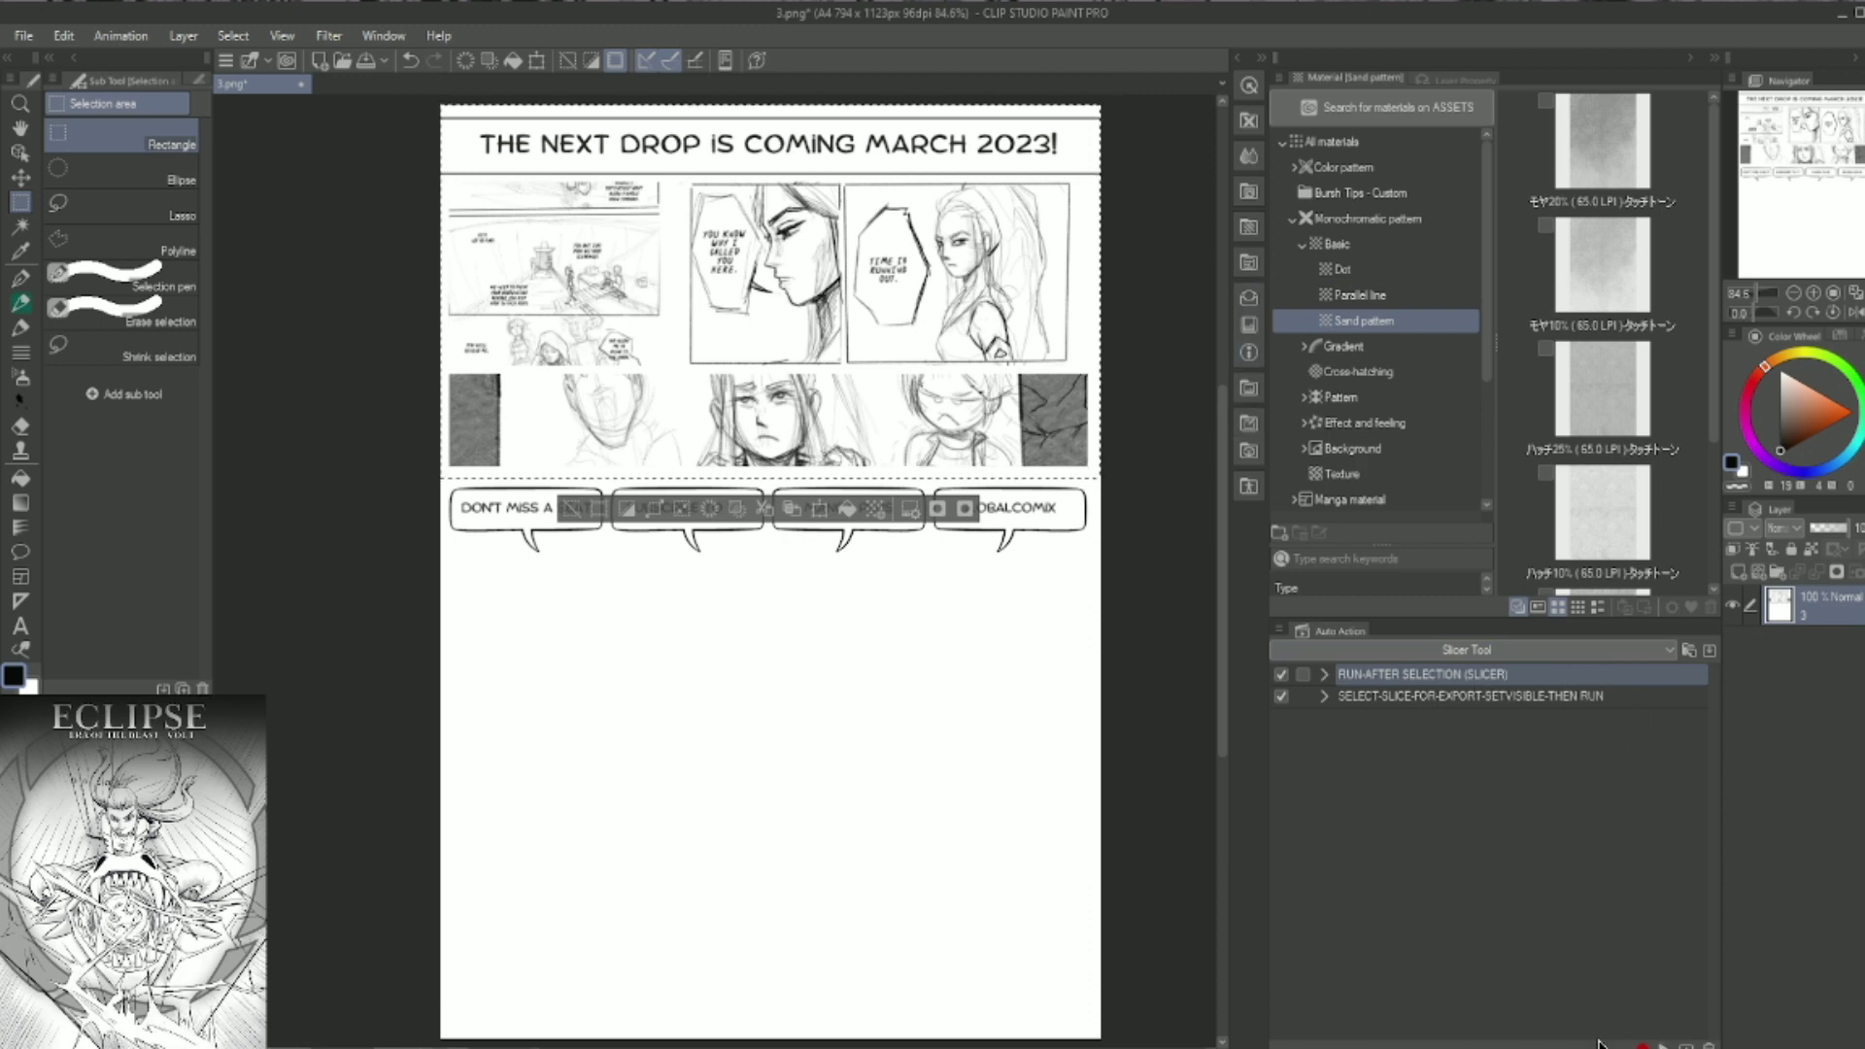
double_click(1568, 696)
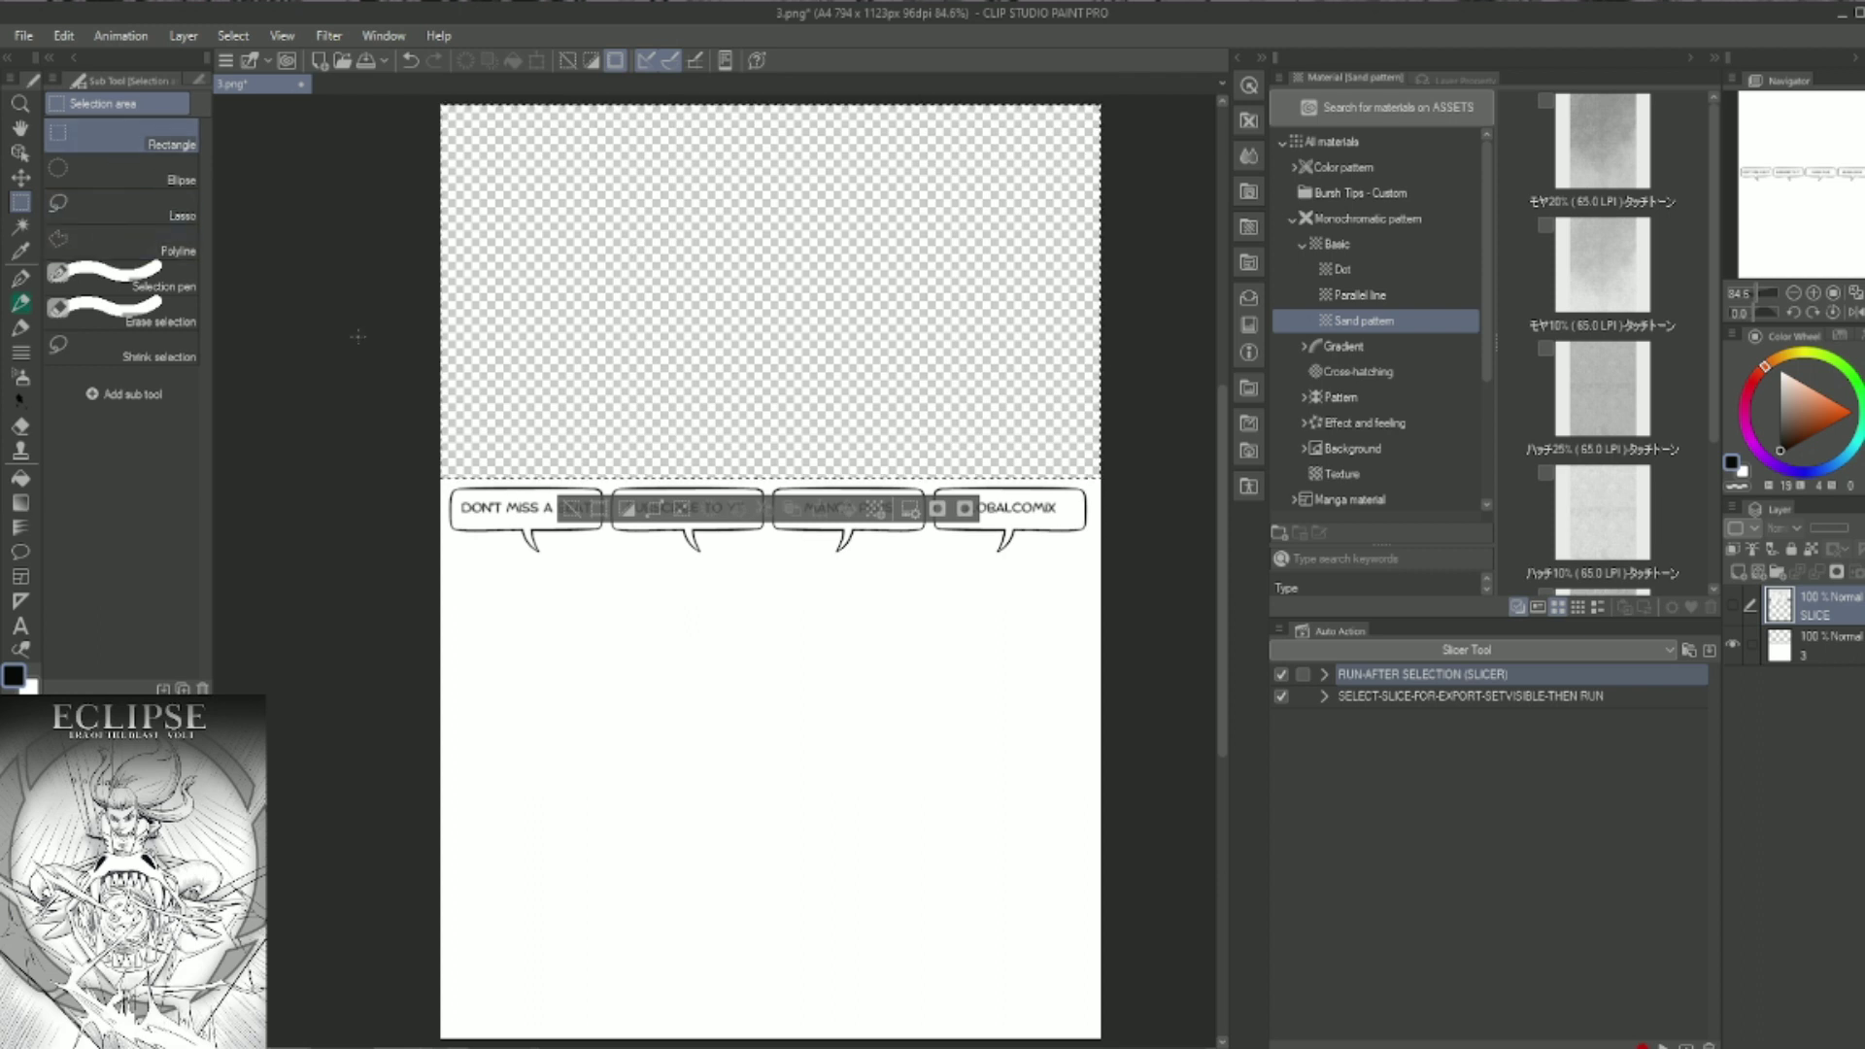
- Clear the selection, marquee the DON'T MISS A BEAT bubble, and make layer 3 active
key(ctrl+d)
drag(418, 467, 611, 558)
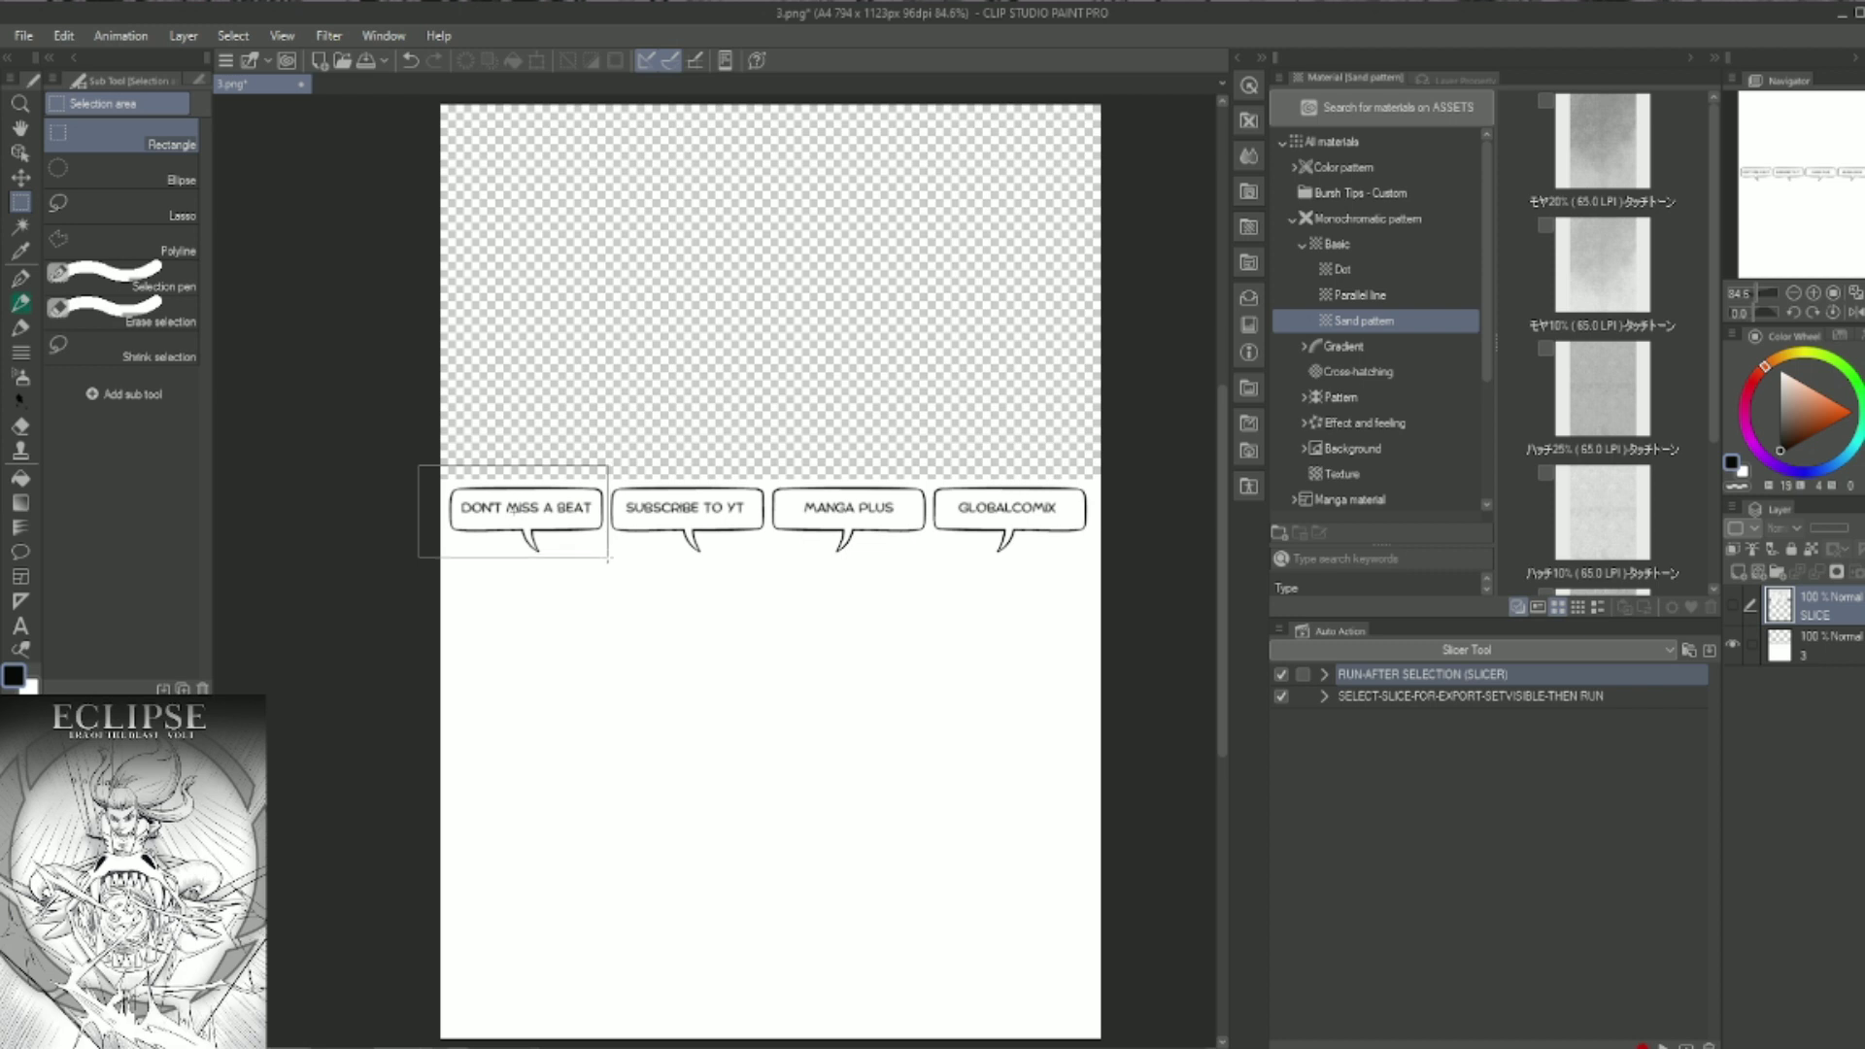
drag(611, 558, 610, 559)
click(1813, 651)
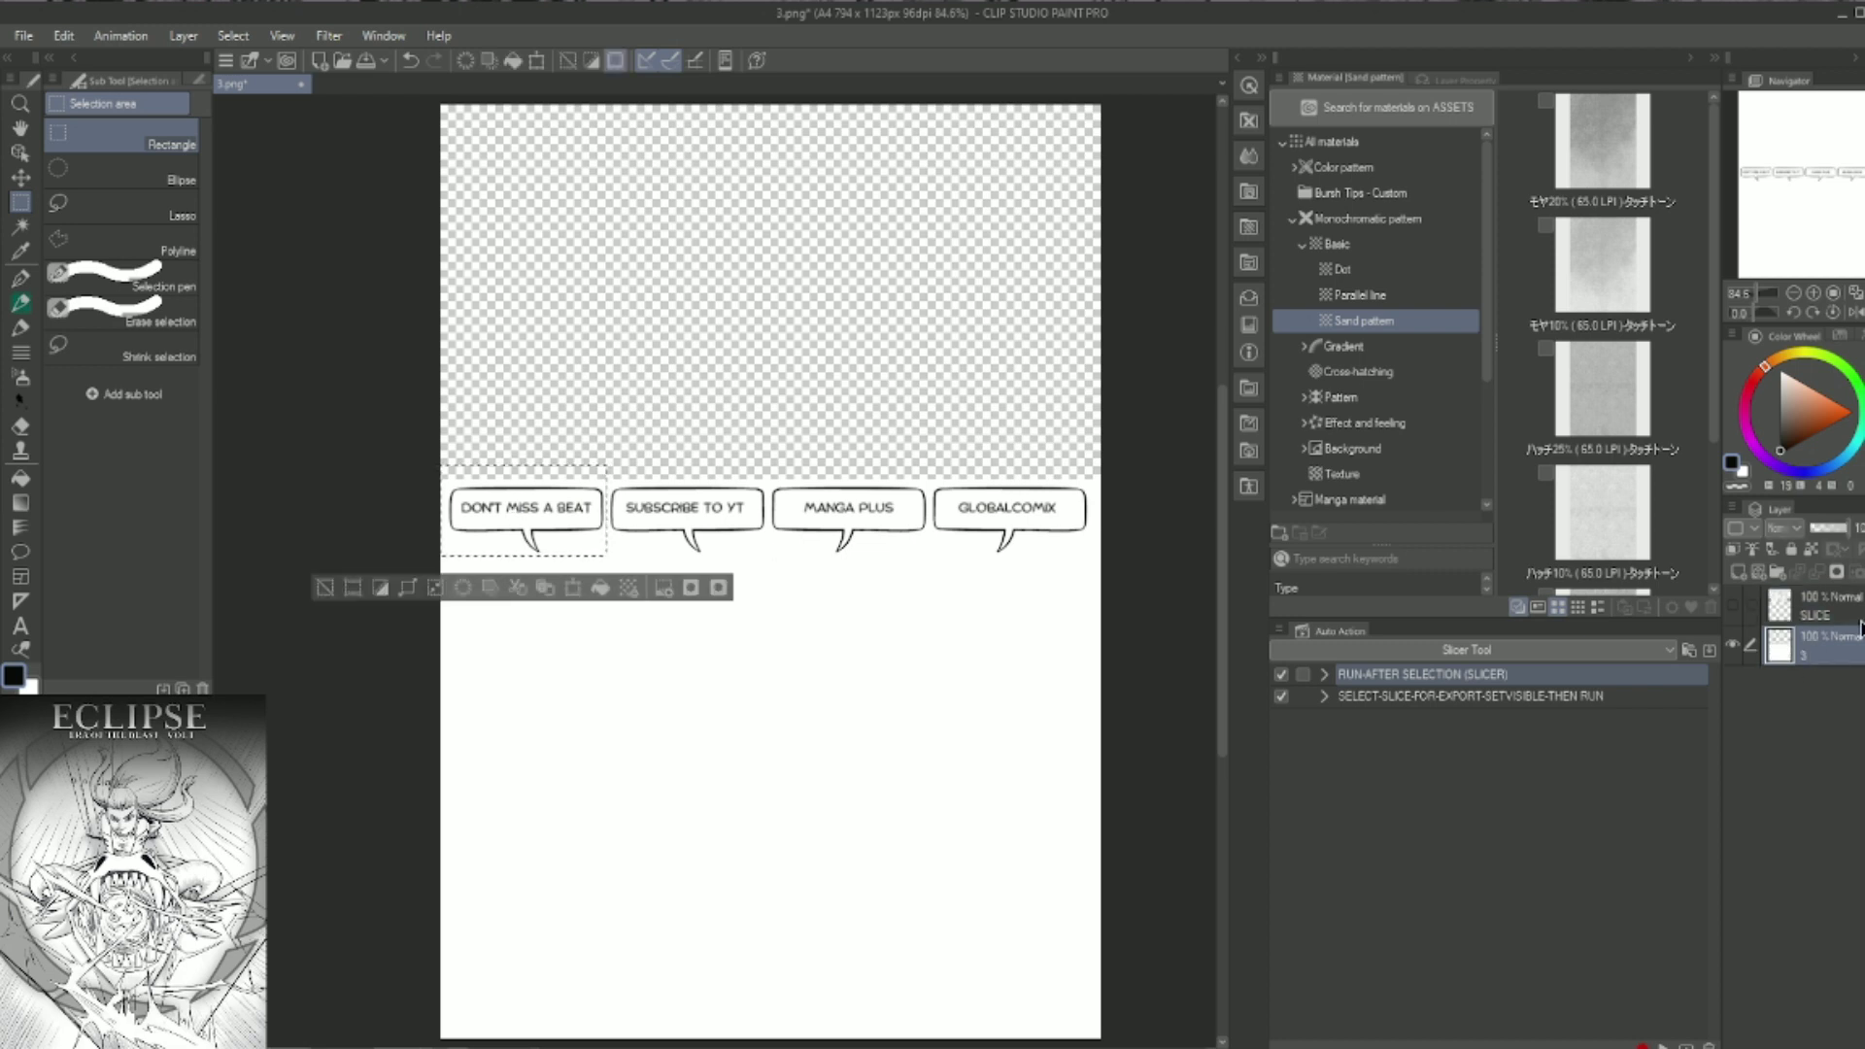
- Slice the blank area below the speech bubbles onto its own SLICE layer
click(418, 591)
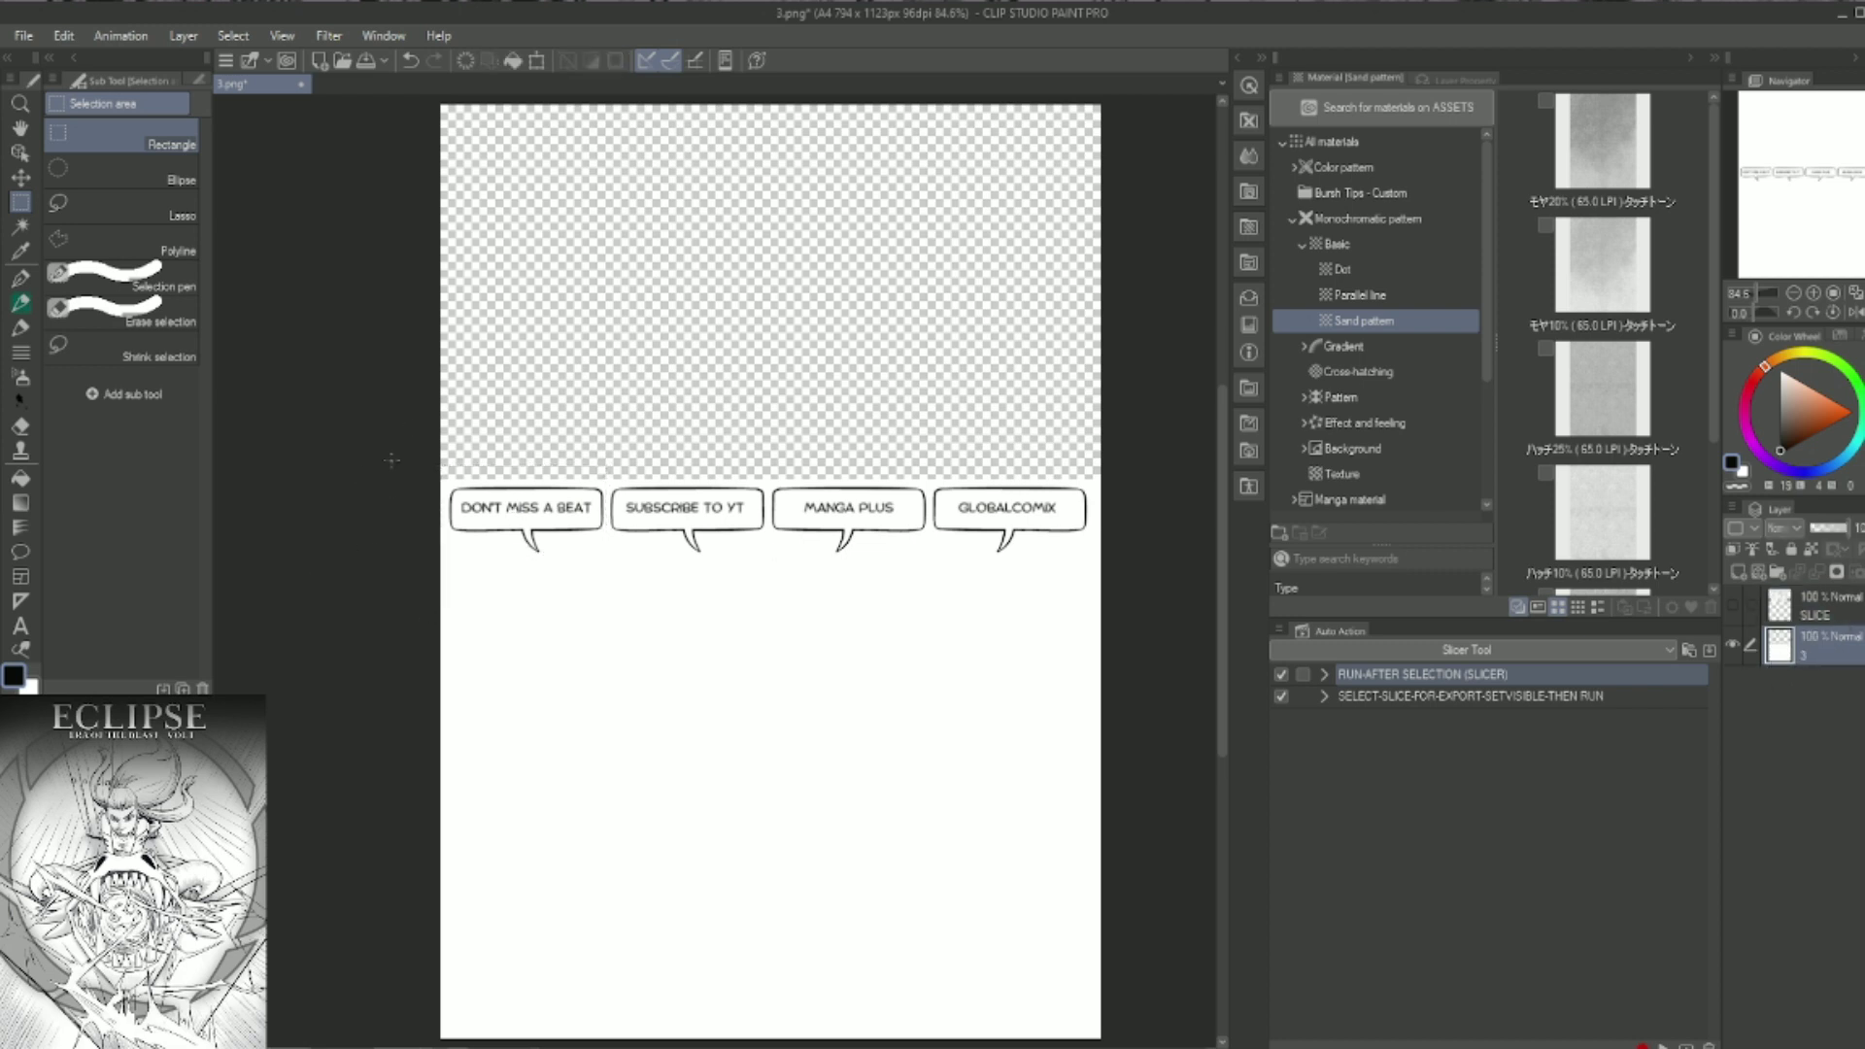
drag(410, 560, 508, 1017)
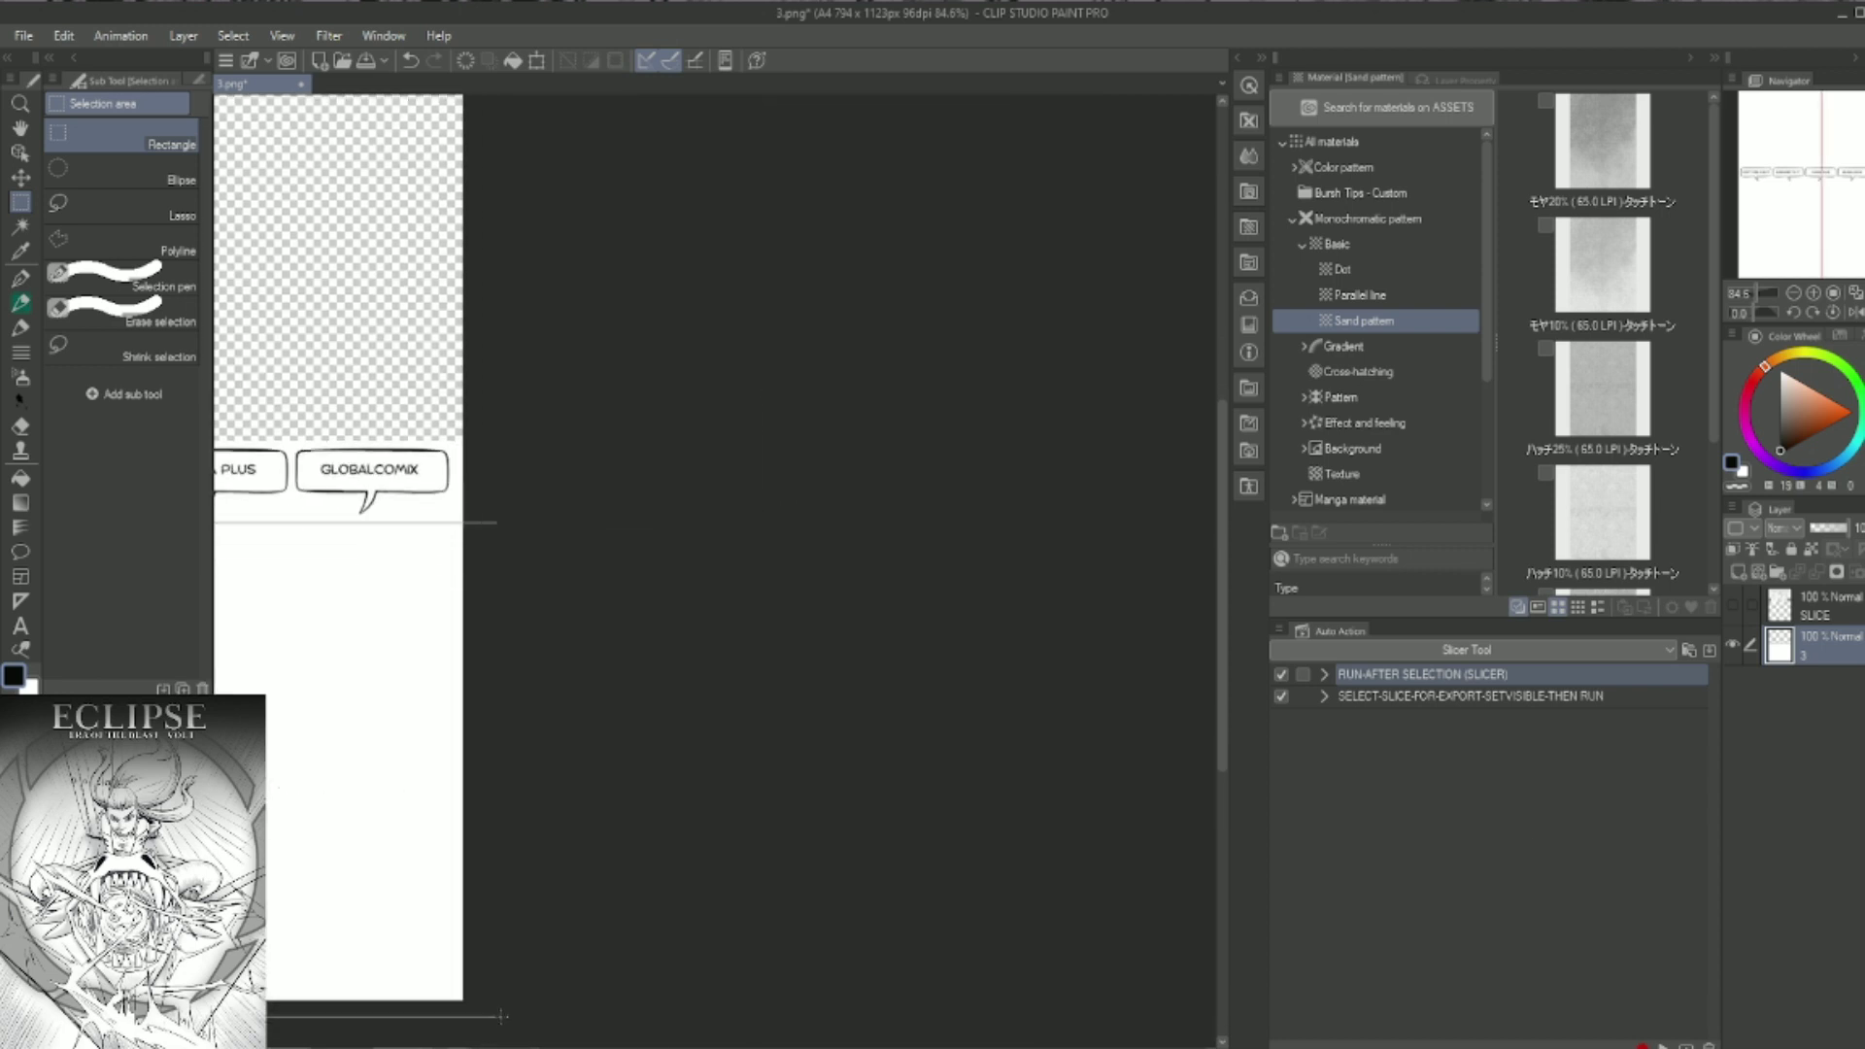
drag(509, 1015, 876, 1021)
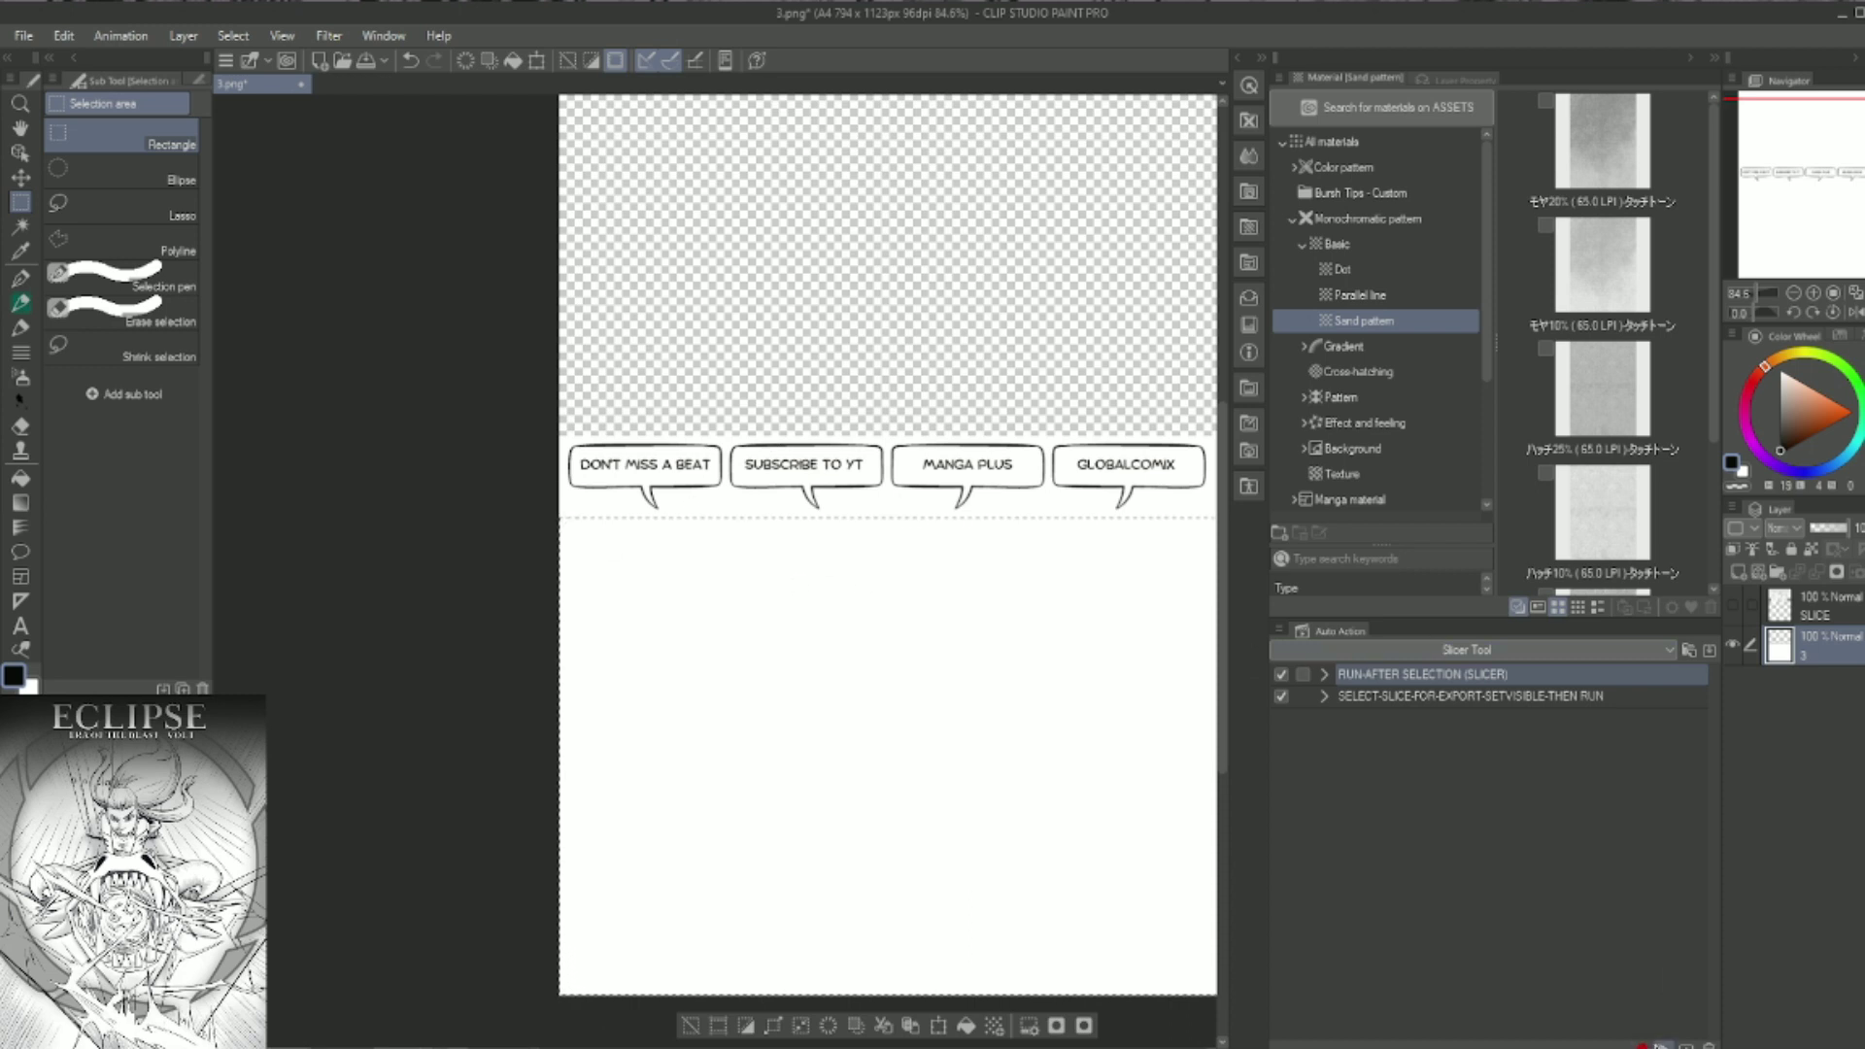
click(1663, 1044)
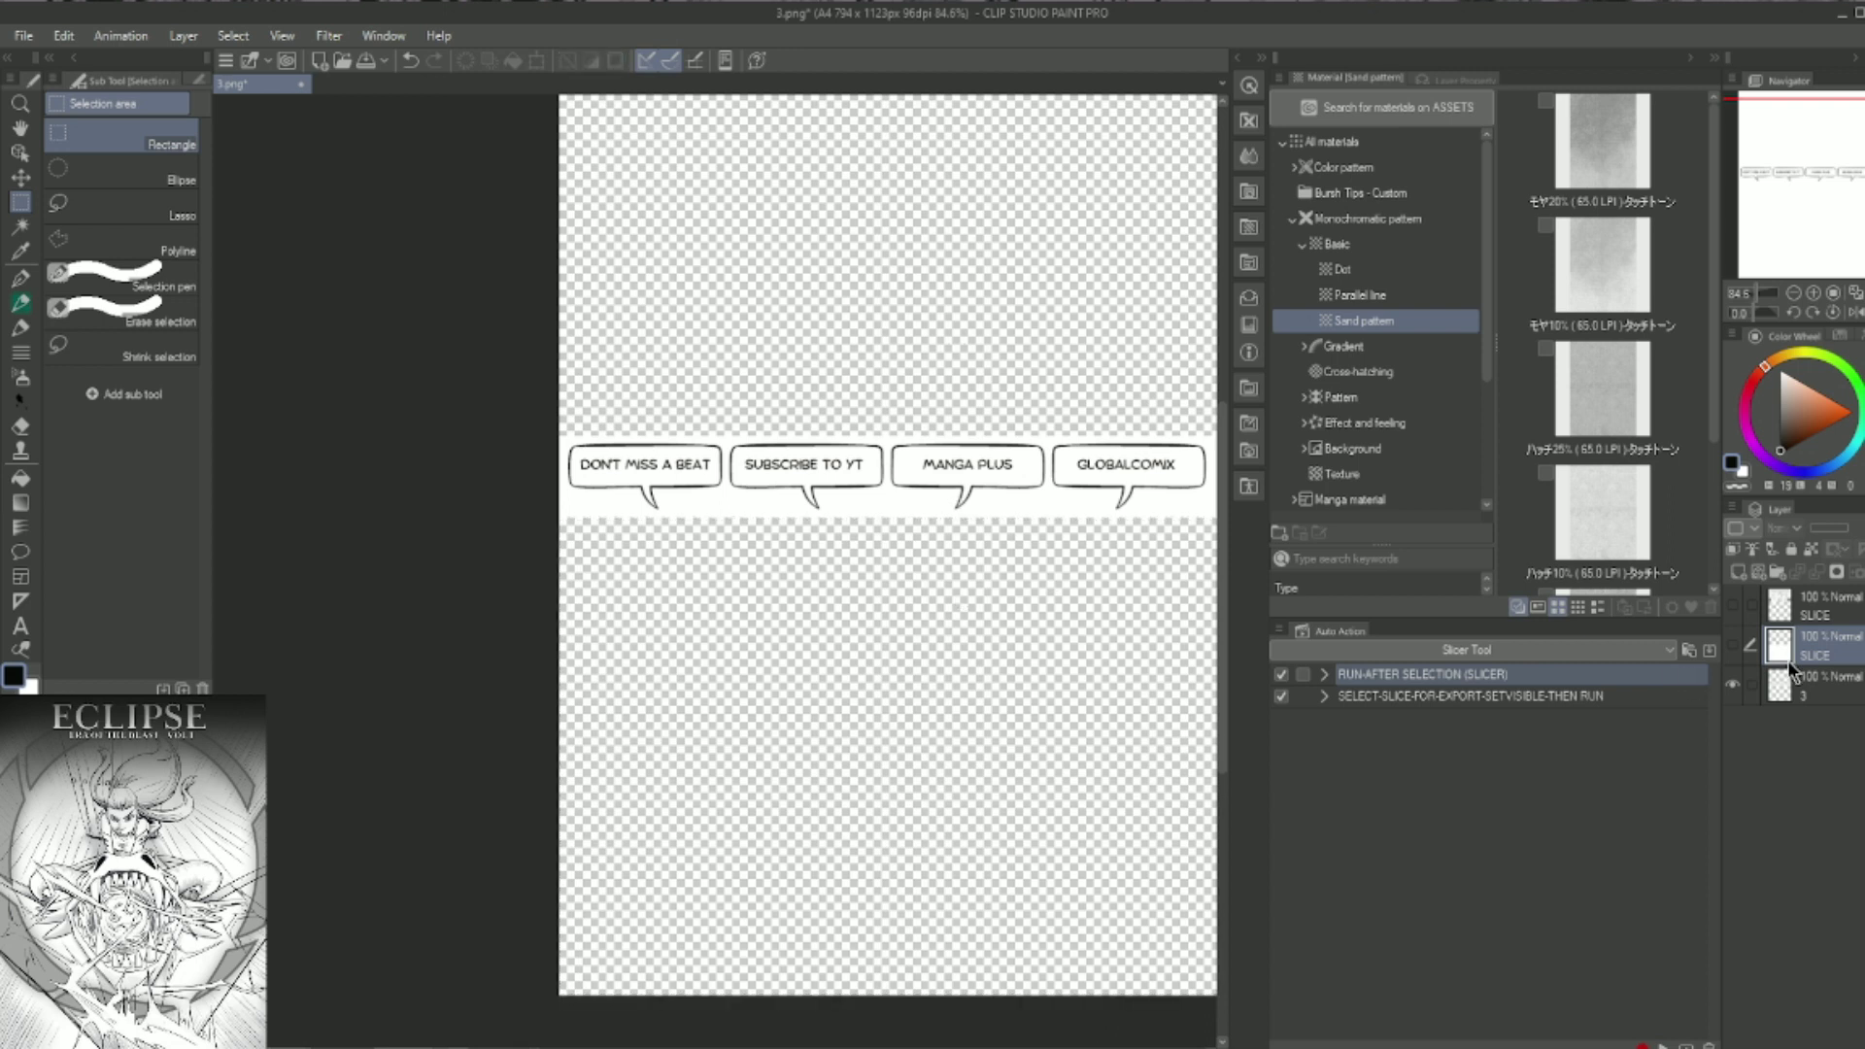
click(1842, 688)
scroll(506, 551, down, 2)
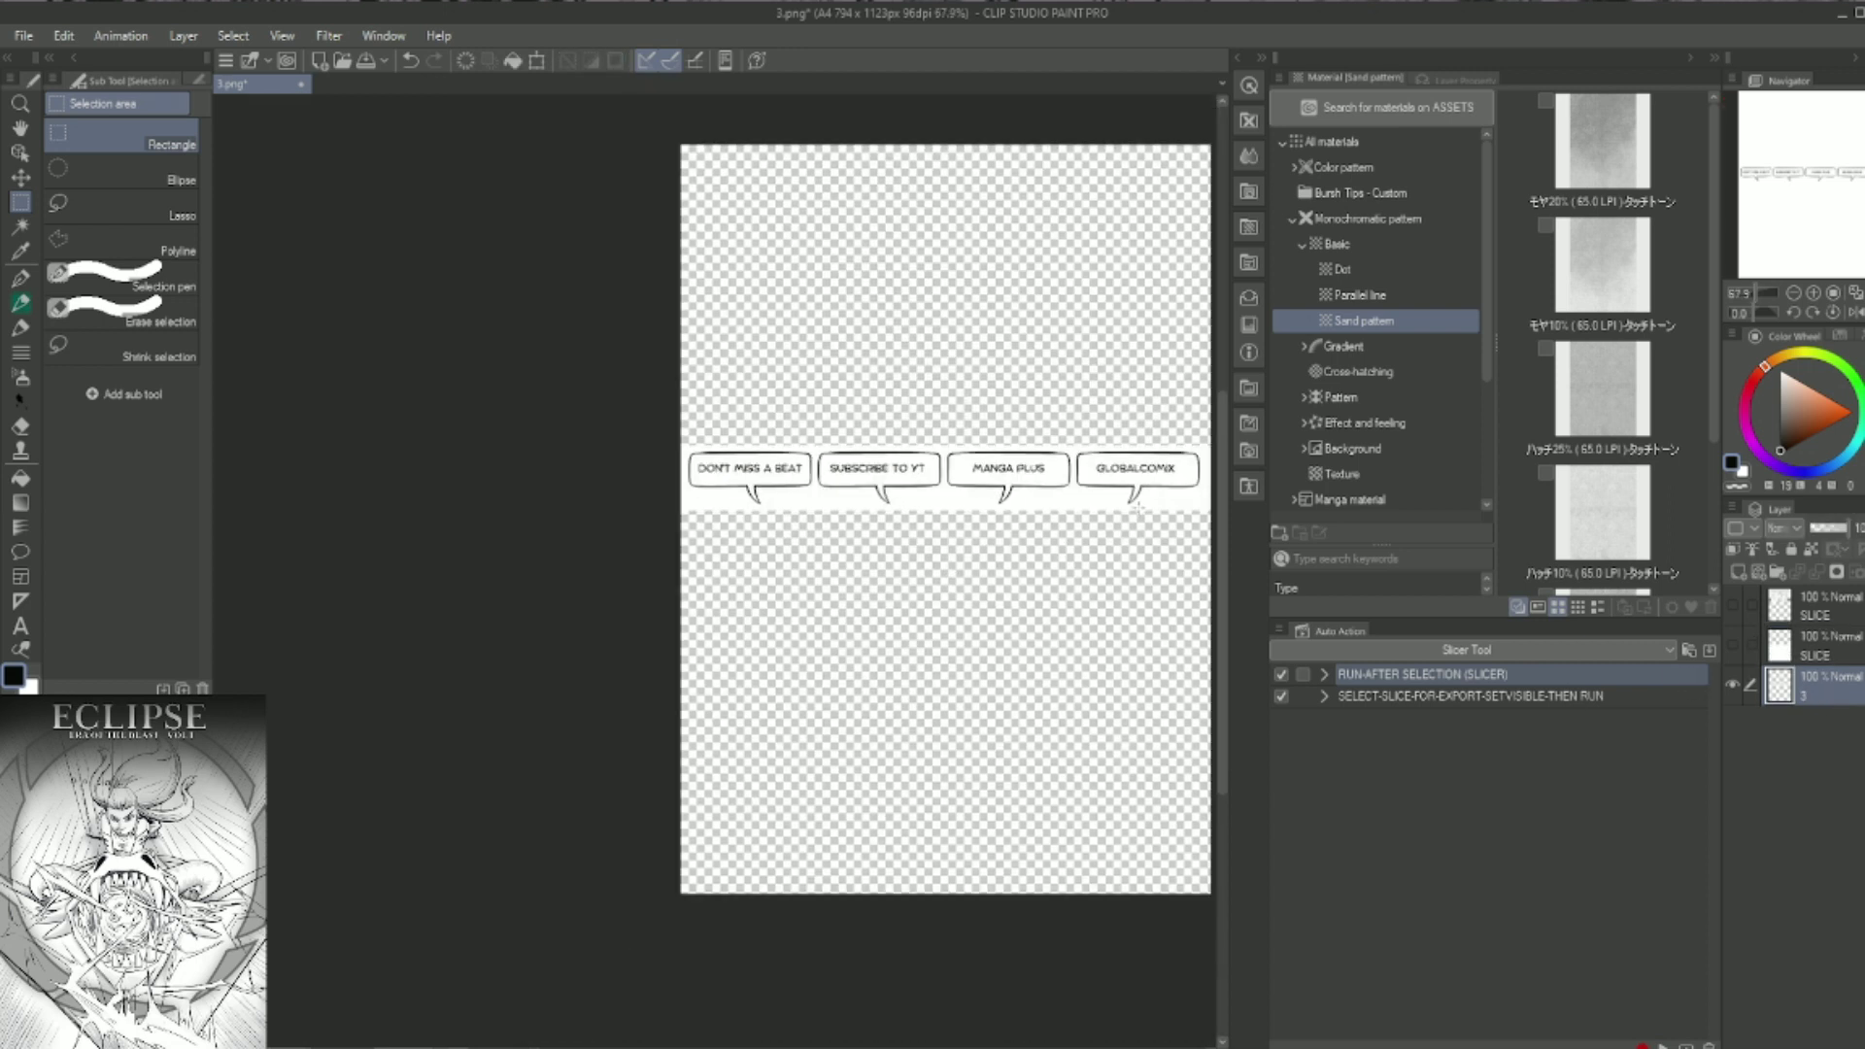
scroll(505, 551, down, 2)
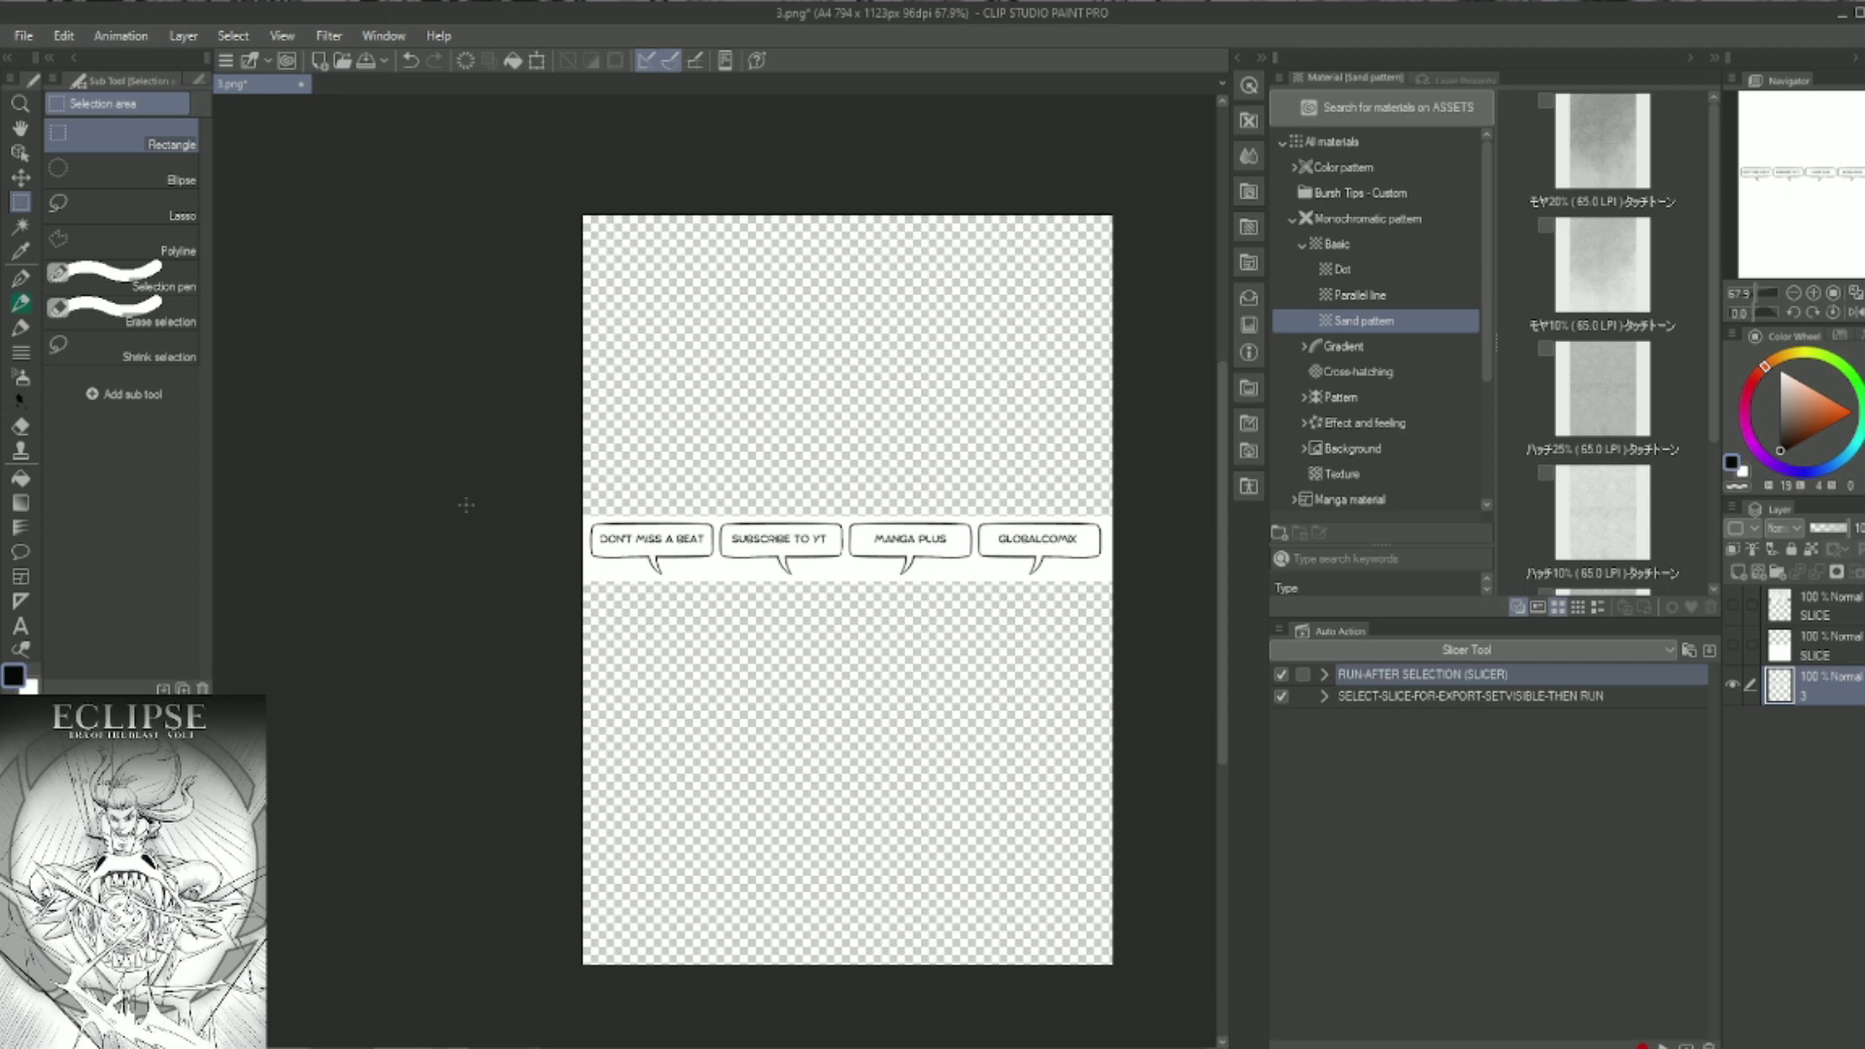
- Slice the DON'T MISS A BEAT and SUBSCRIBE TO YT bubbles onto separate layers
drag(485, 495, 720, 595)
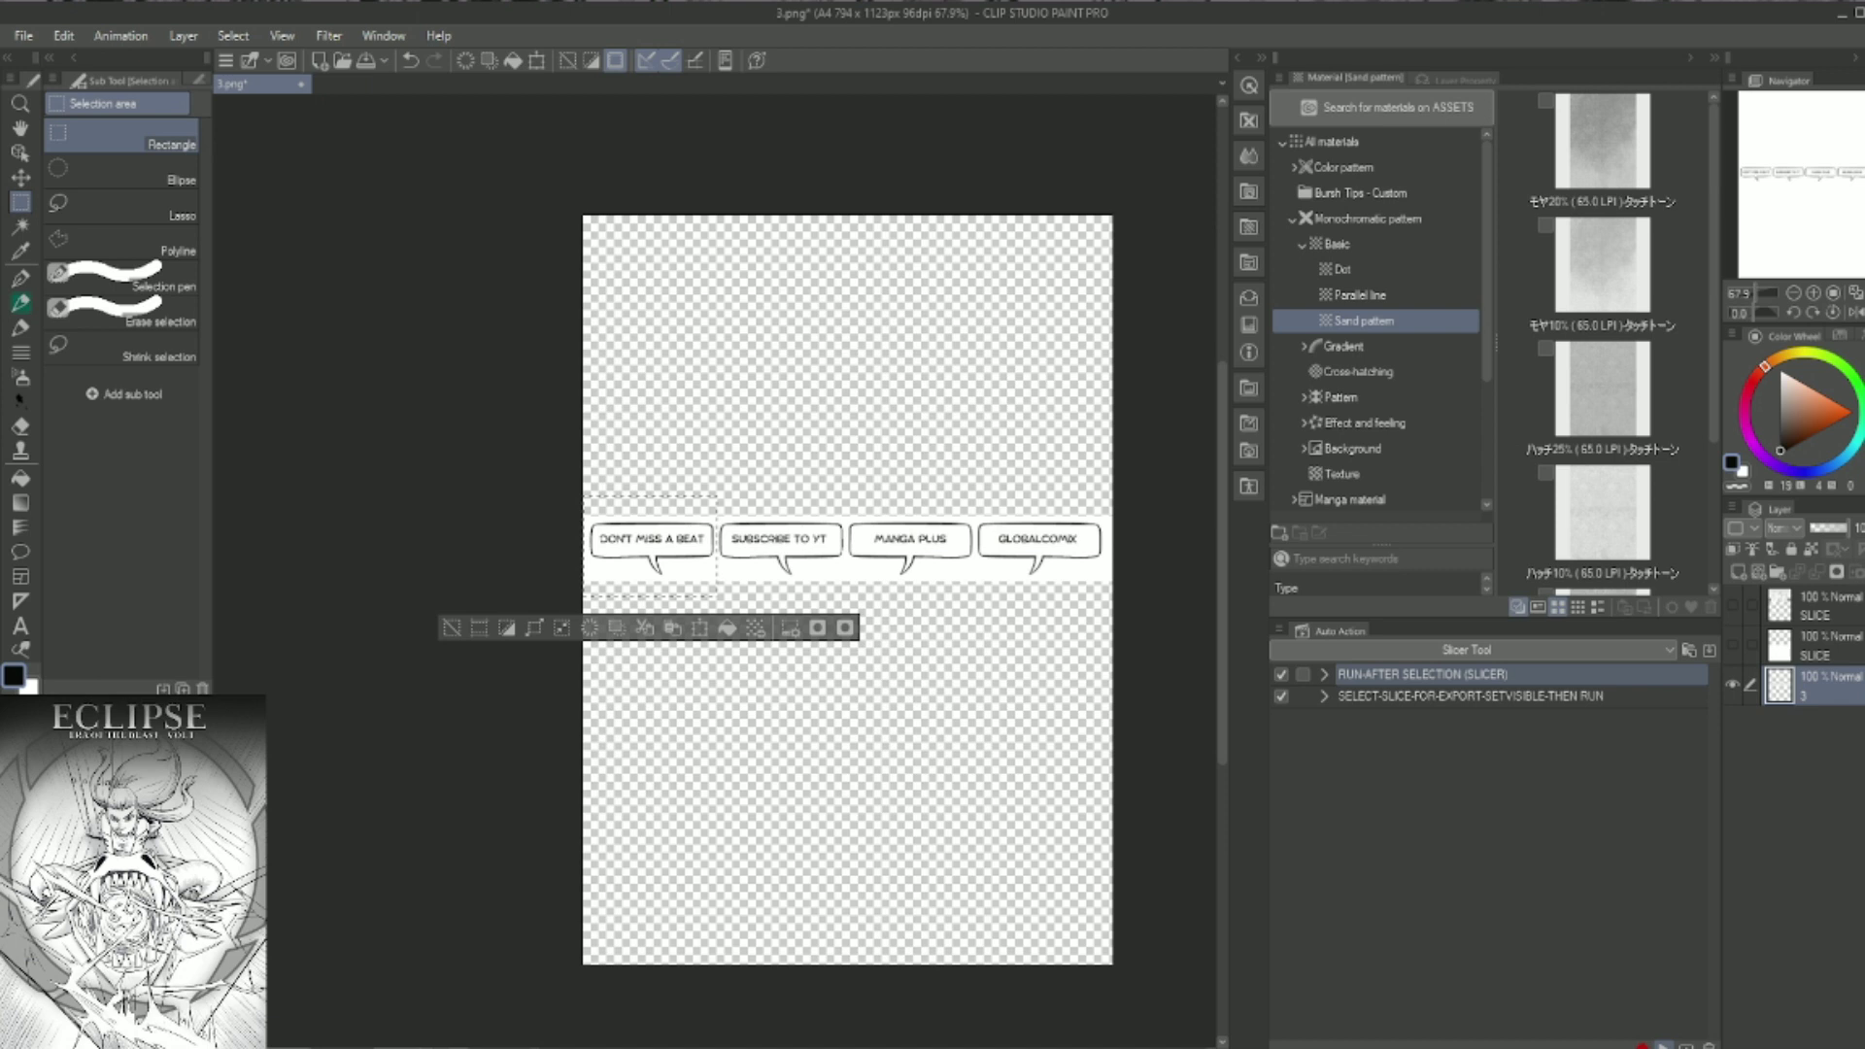
key(ctrl+shift+x)
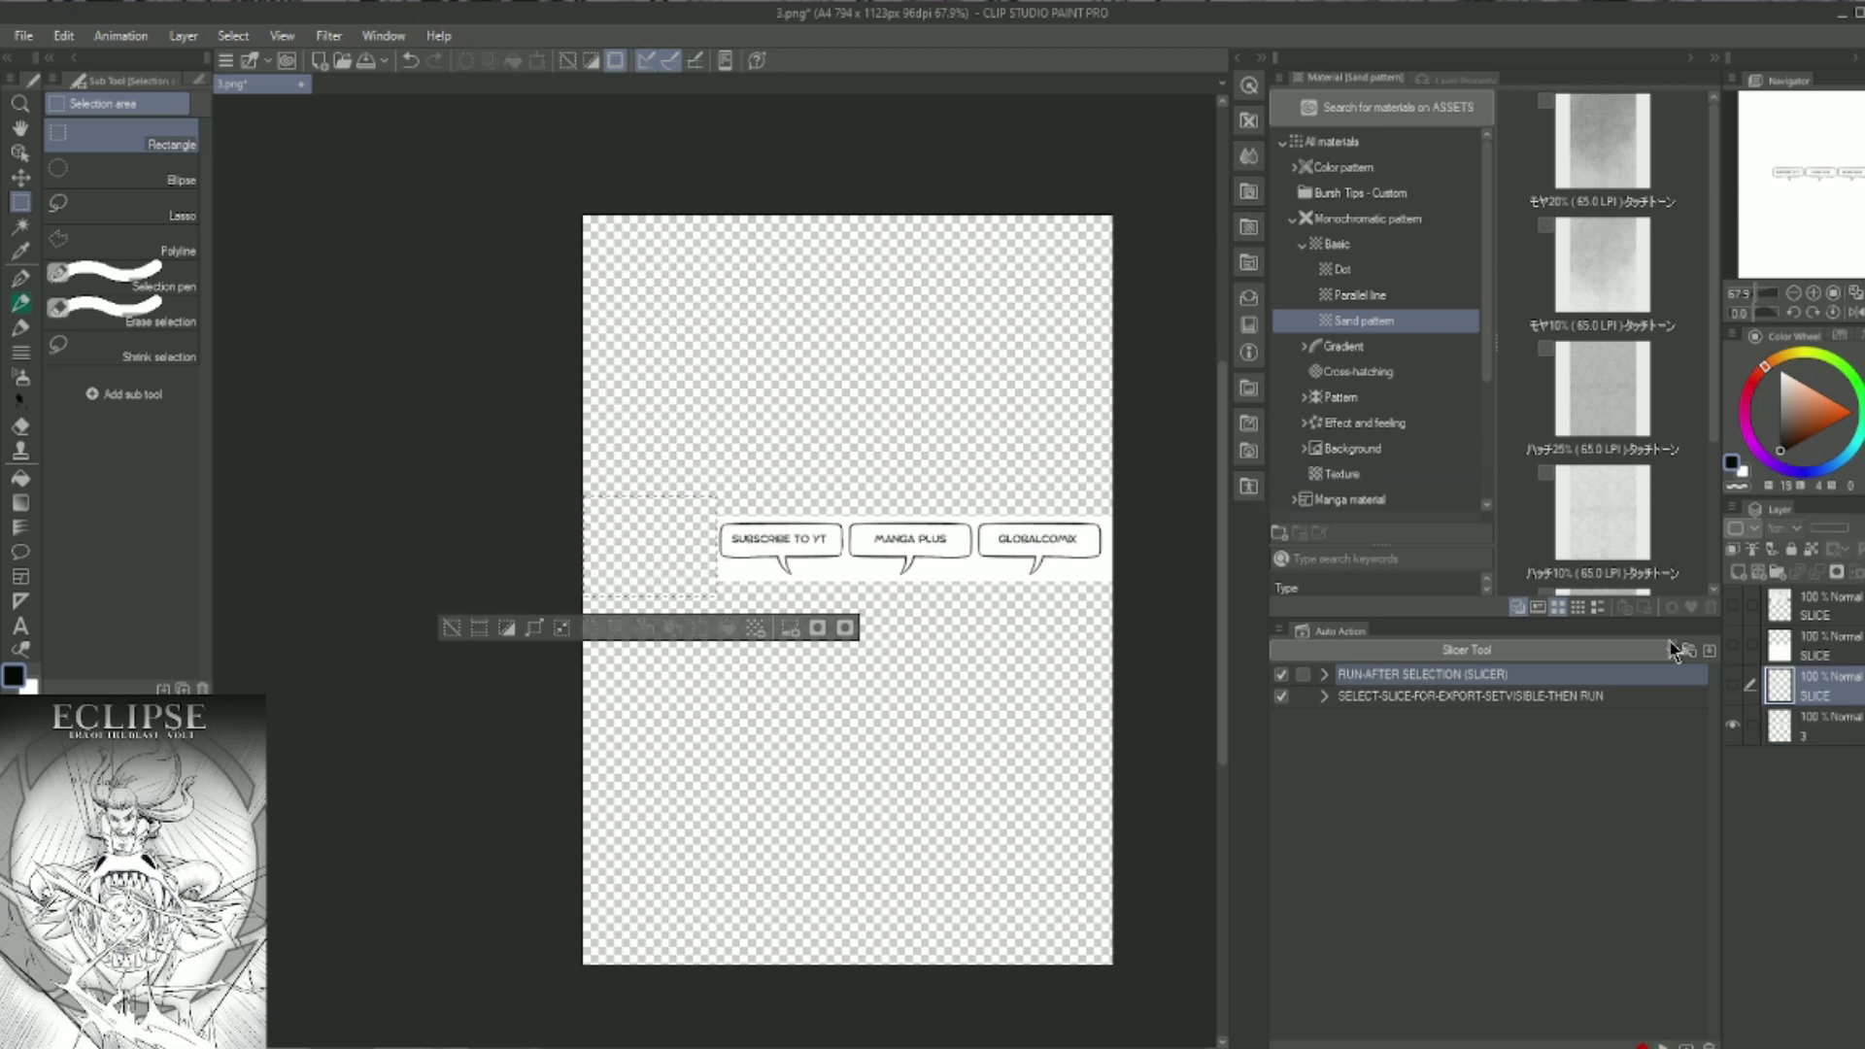
click(1781, 725)
drag(712, 508, 843, 590)
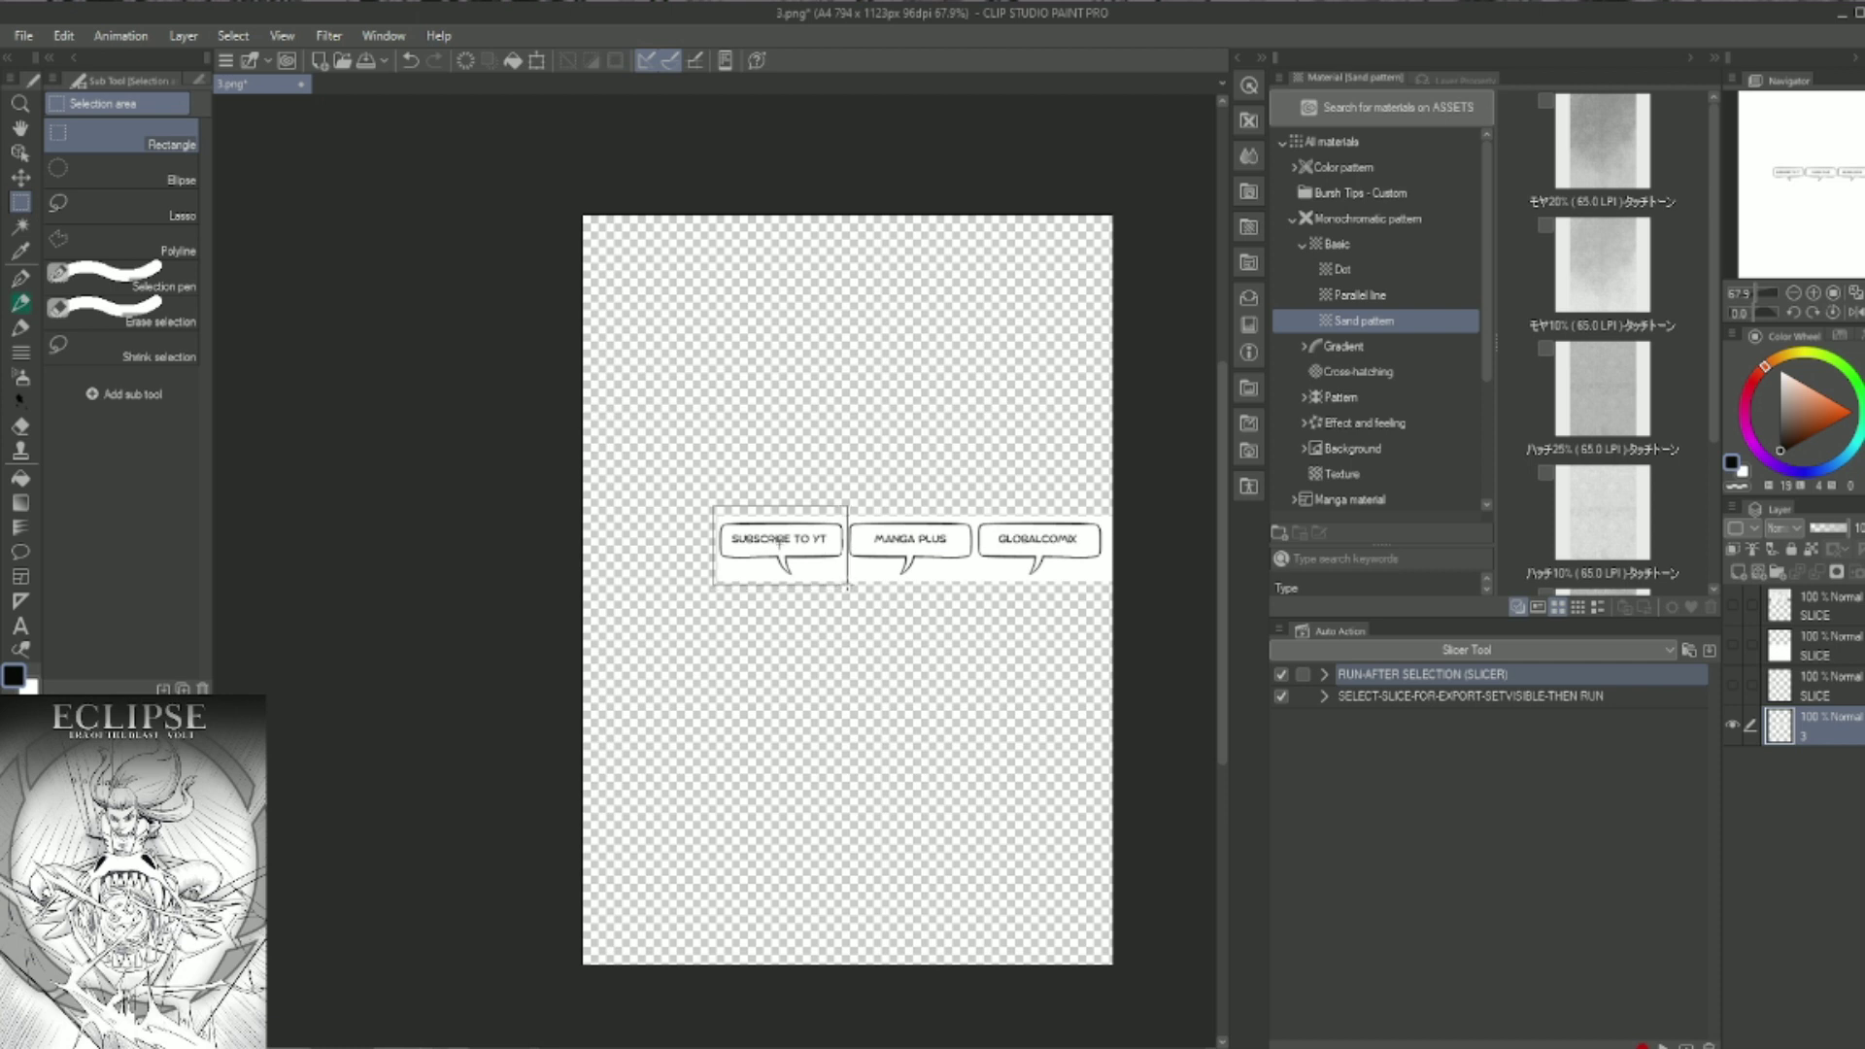
drag(844, 589, 844, 590)
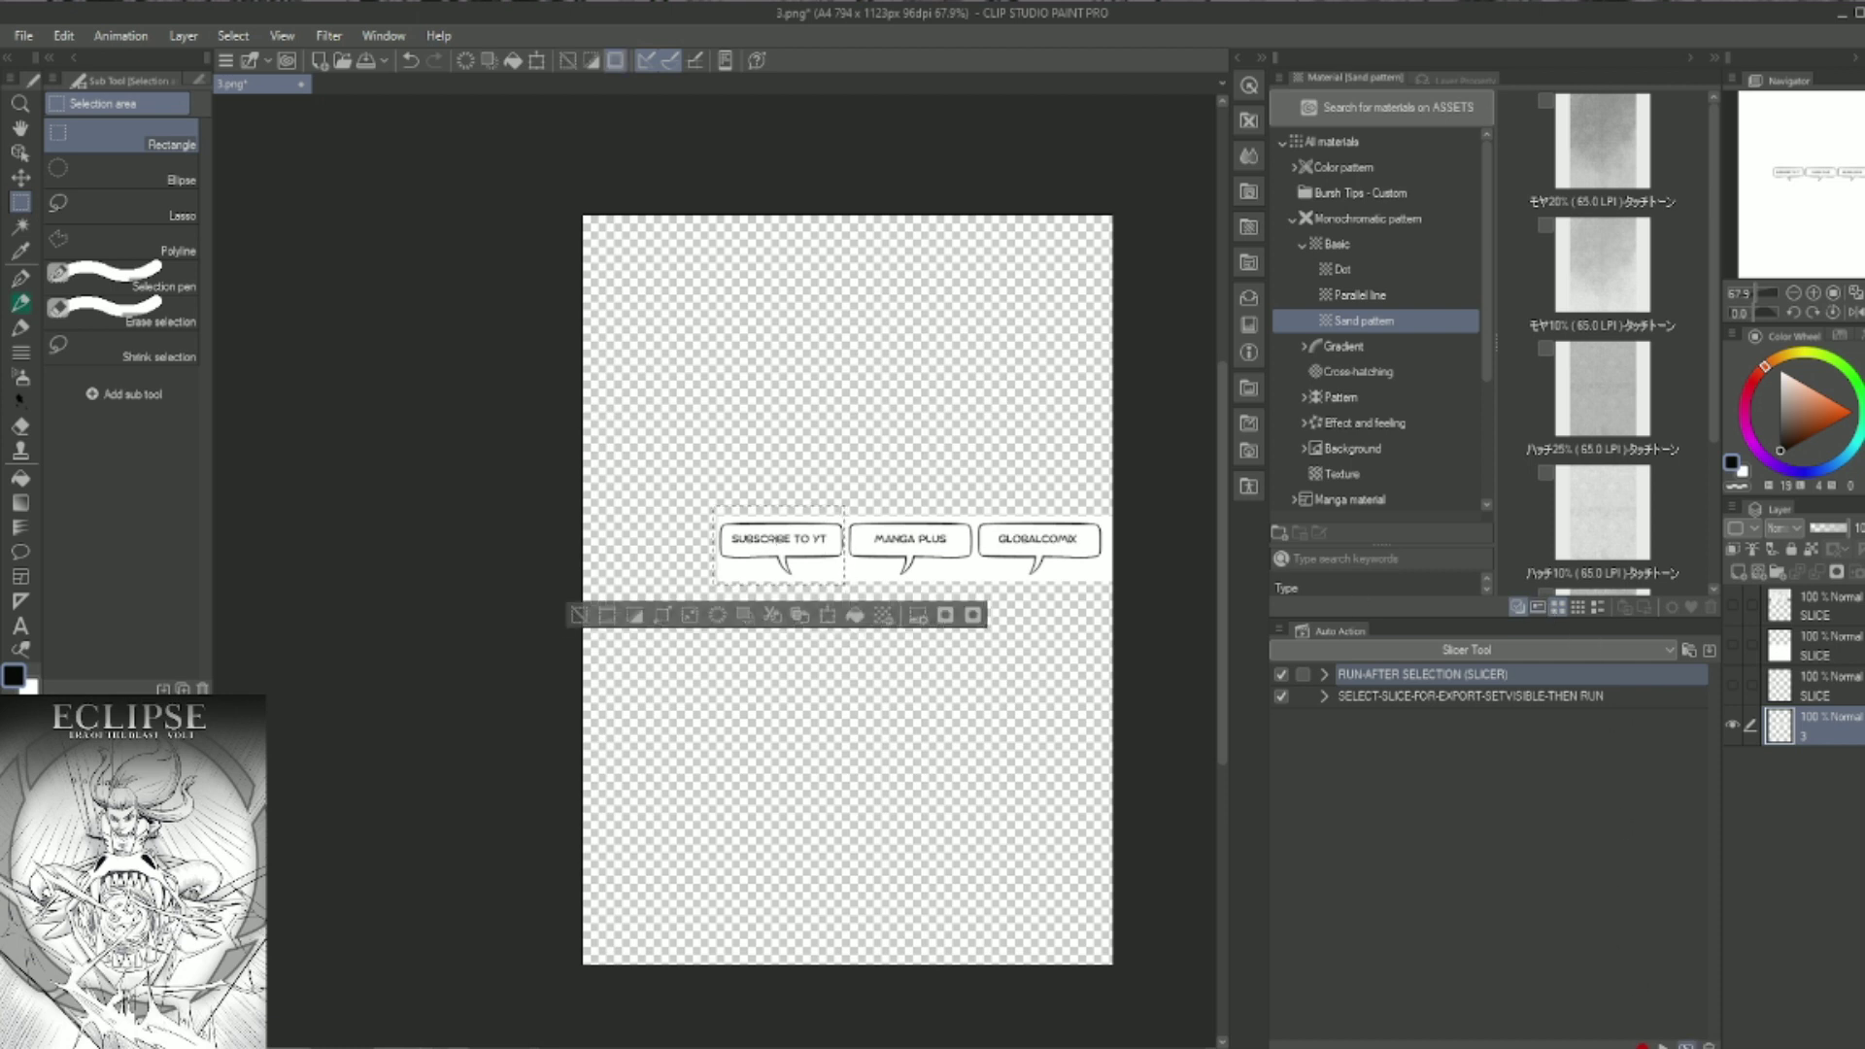
key(ctrl+shift+x)
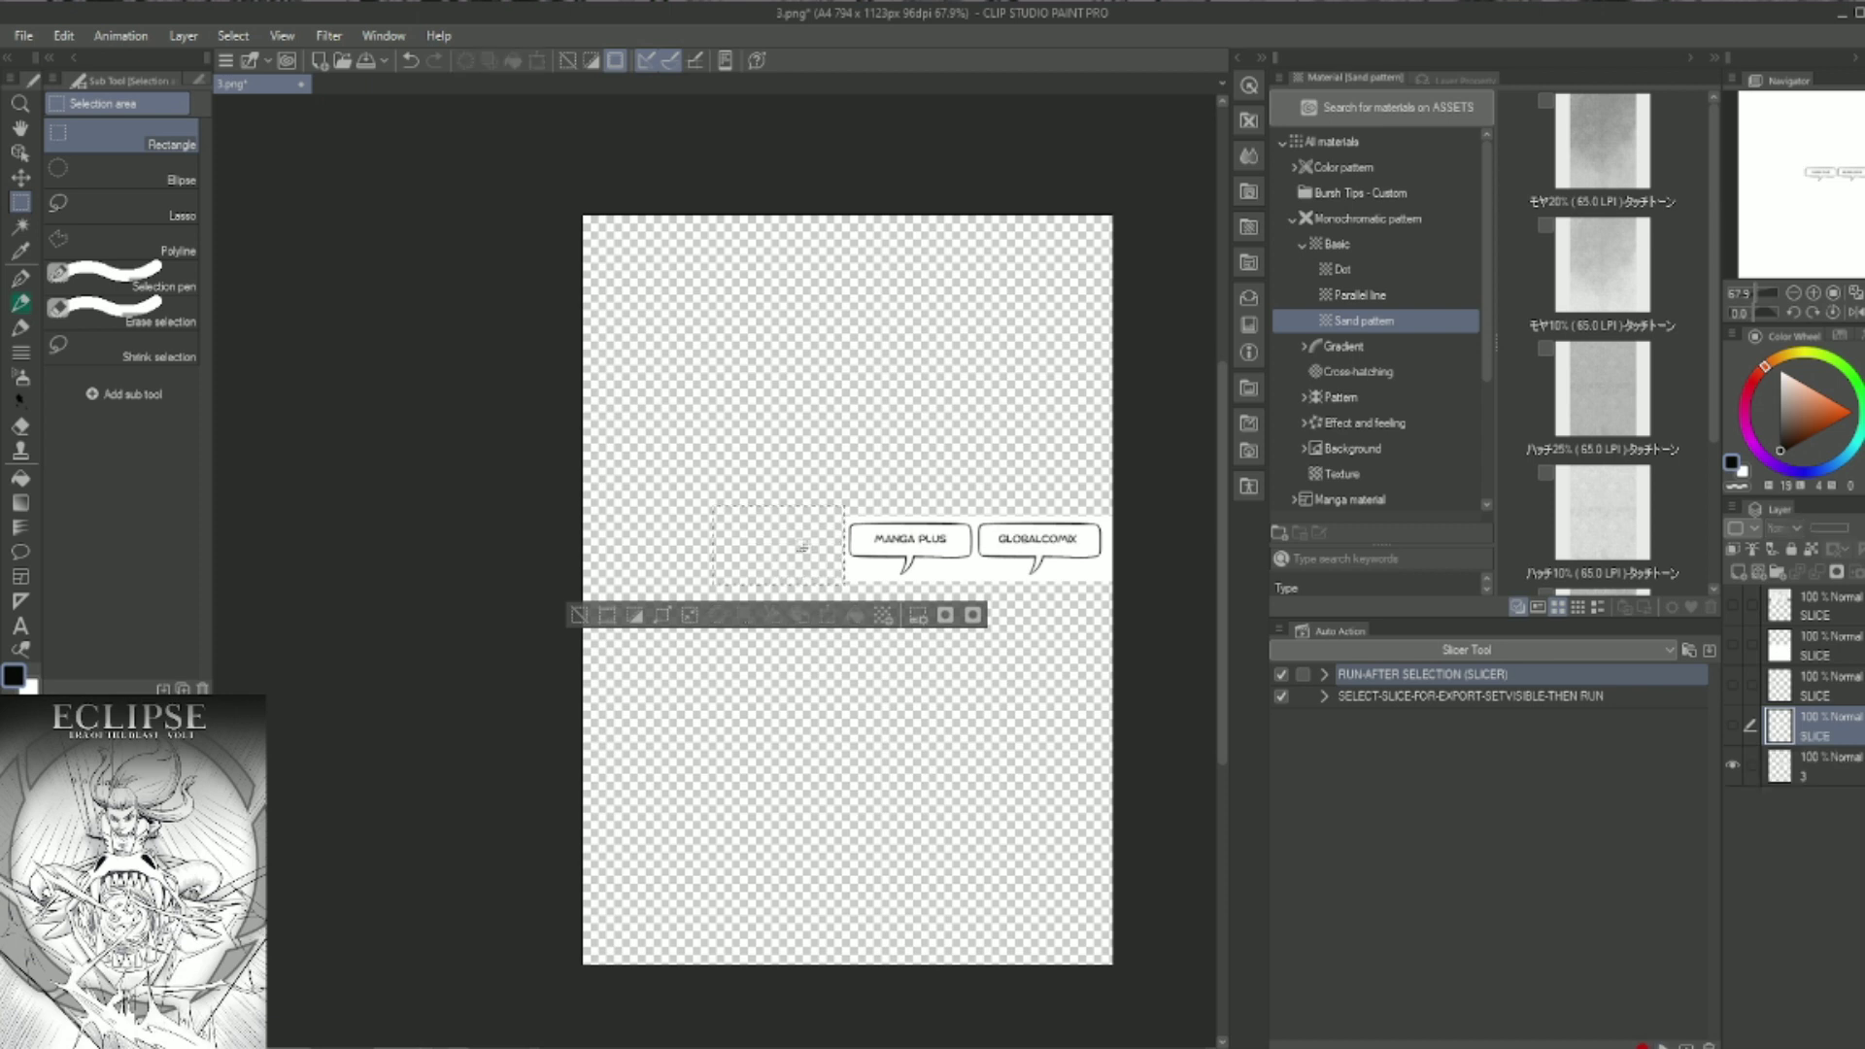
- Slice the MANGA PLUS and GLOBALCOMIX bubbles onto separate layers
drag(828, 501, 971, 597)
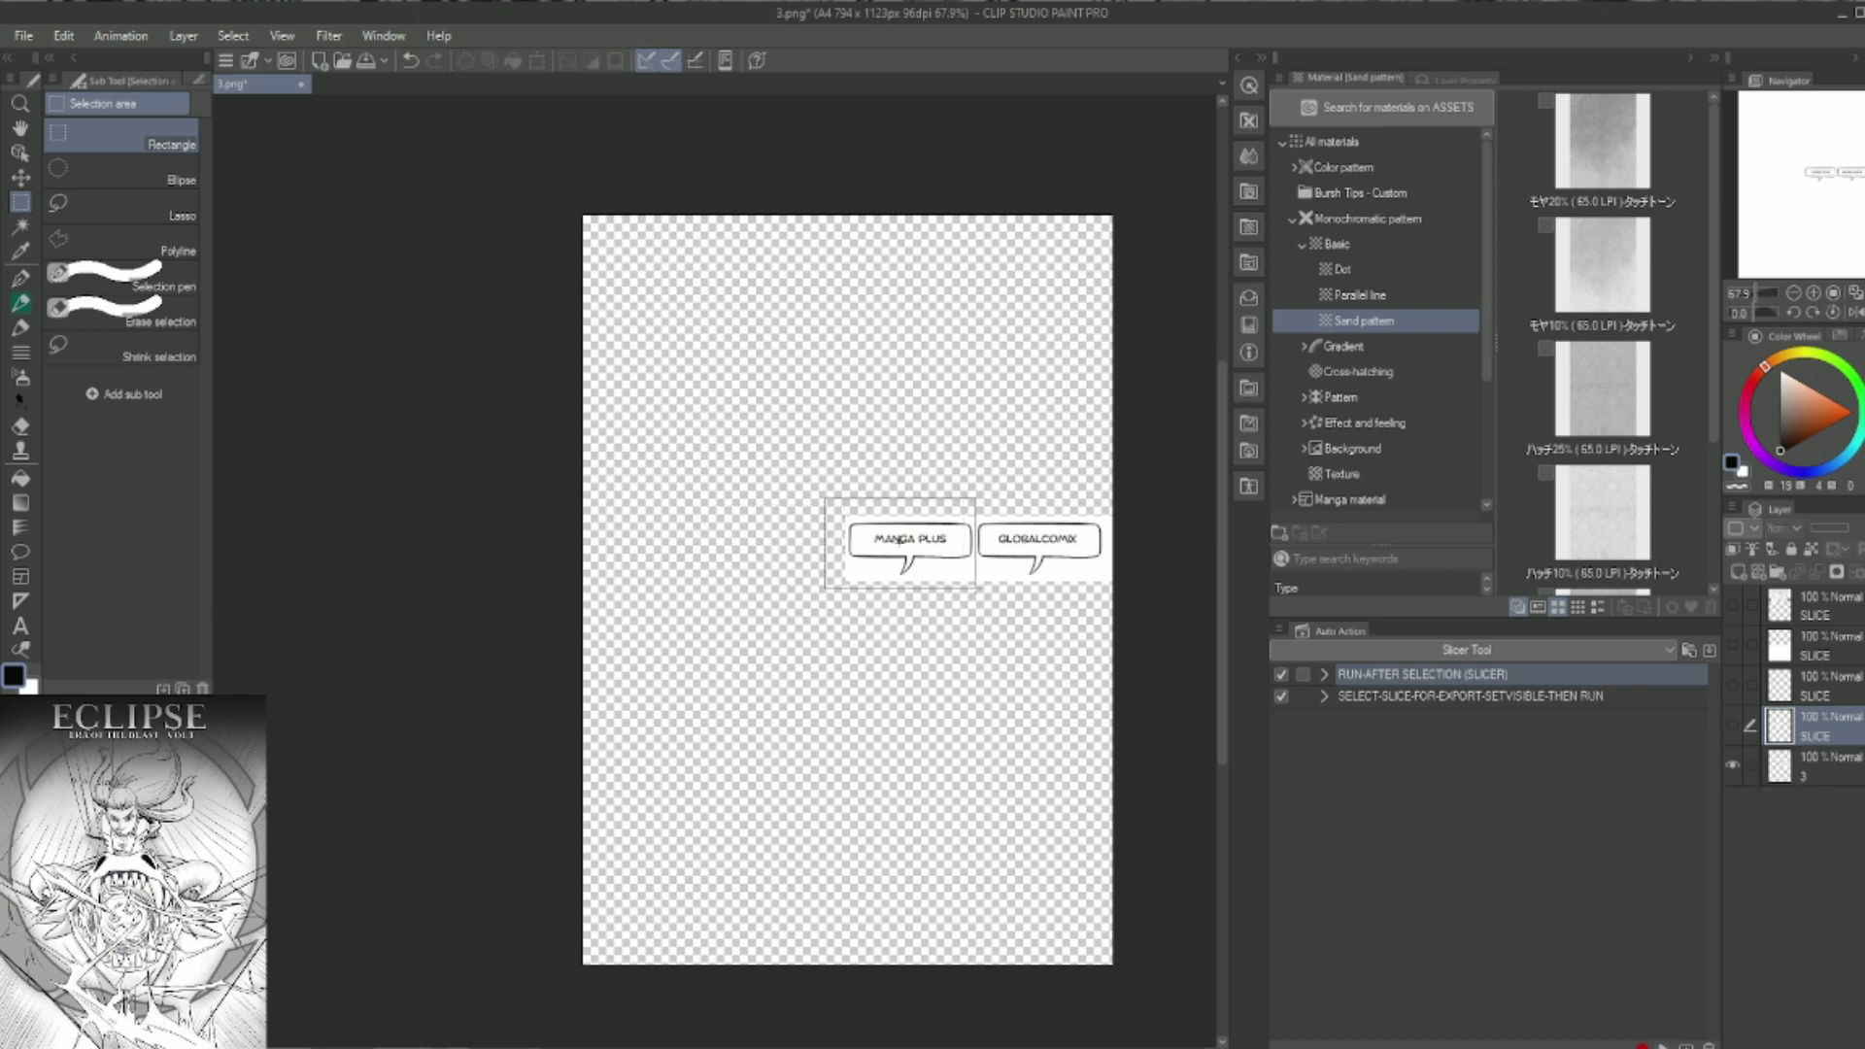
click(1843, 772)
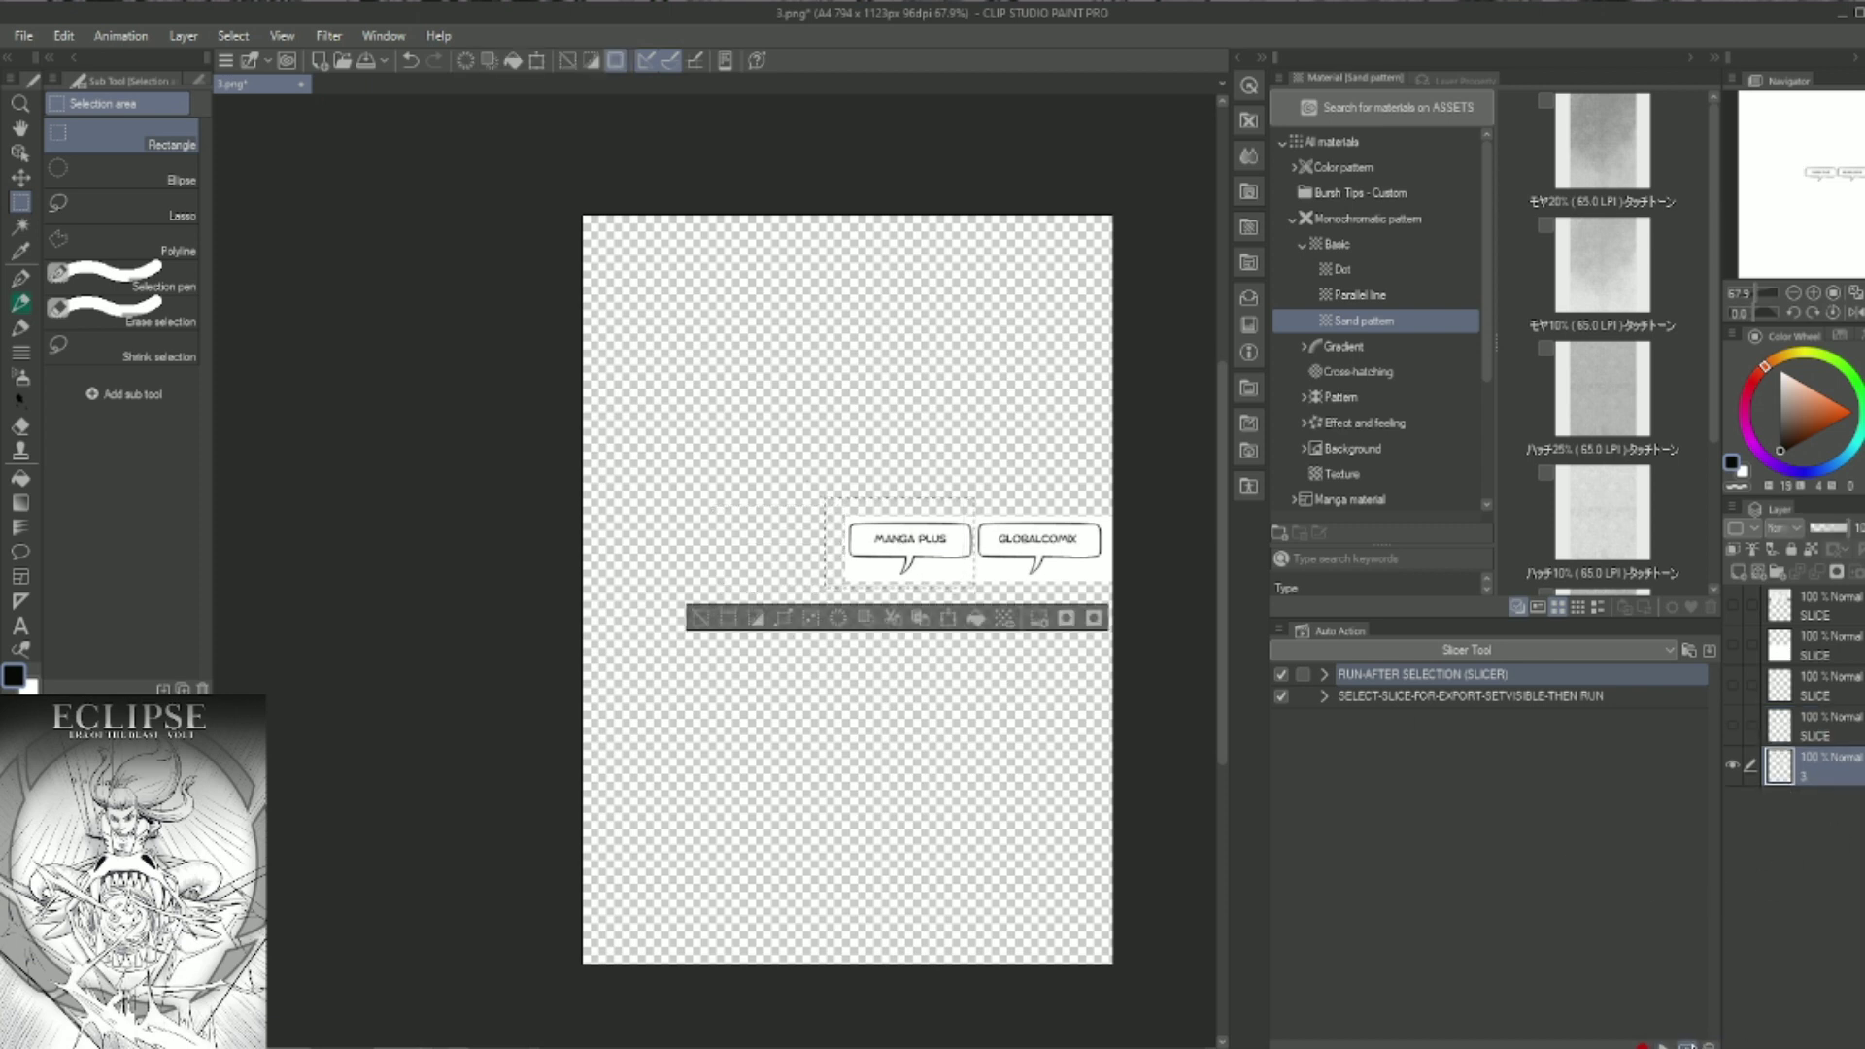
key(ctrl+shift+x)
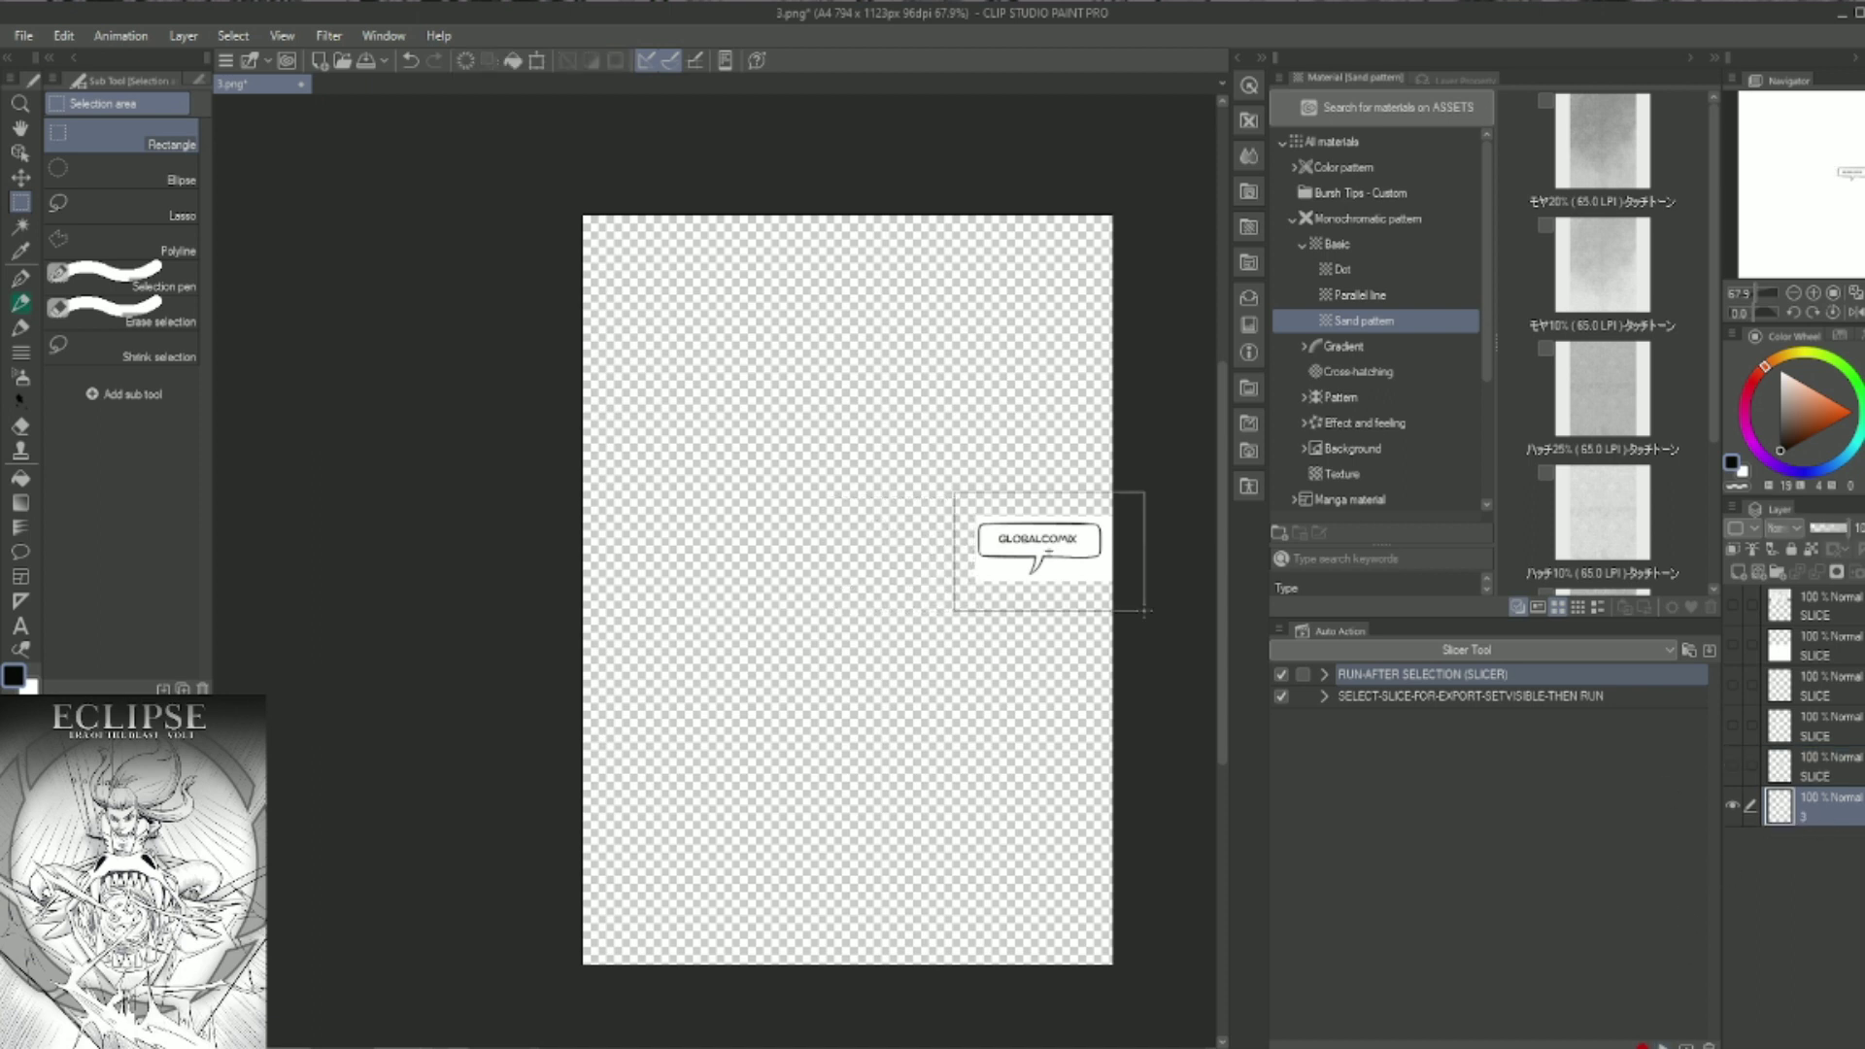
drag(955, 496, 1114, 591)
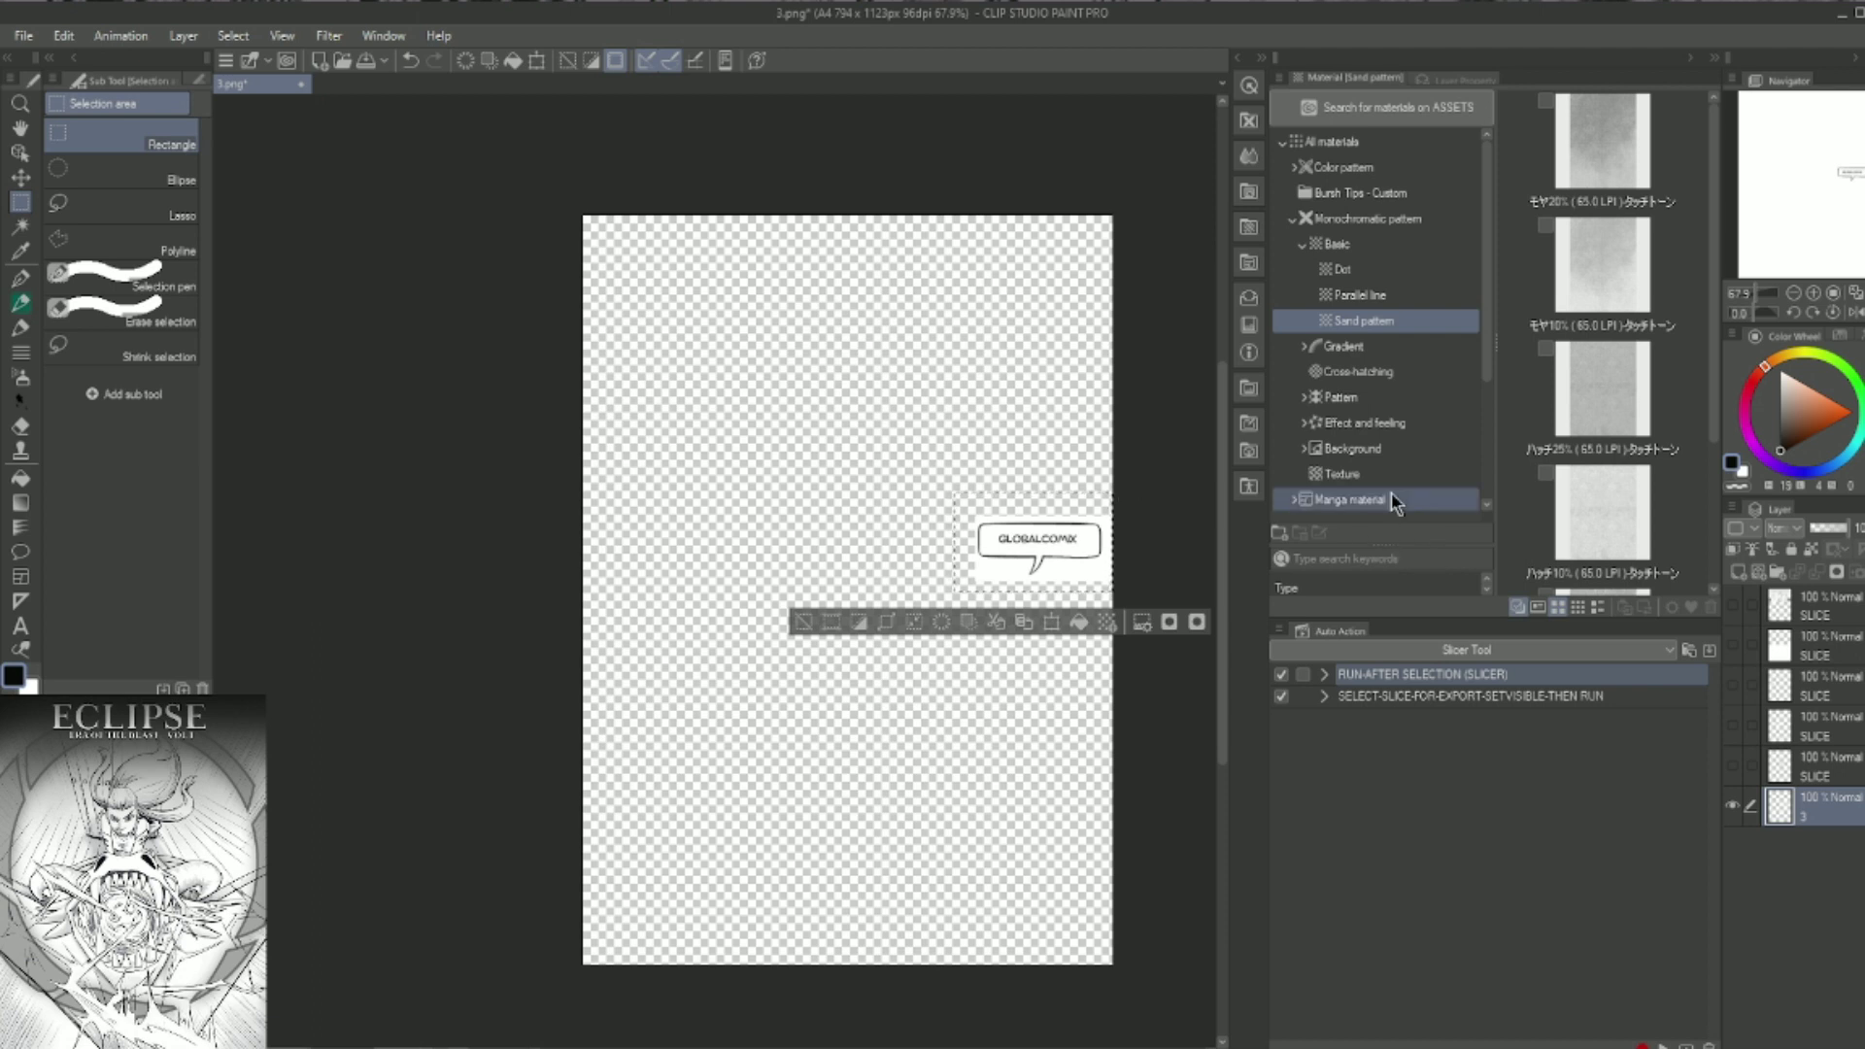
click(1663, 1043)
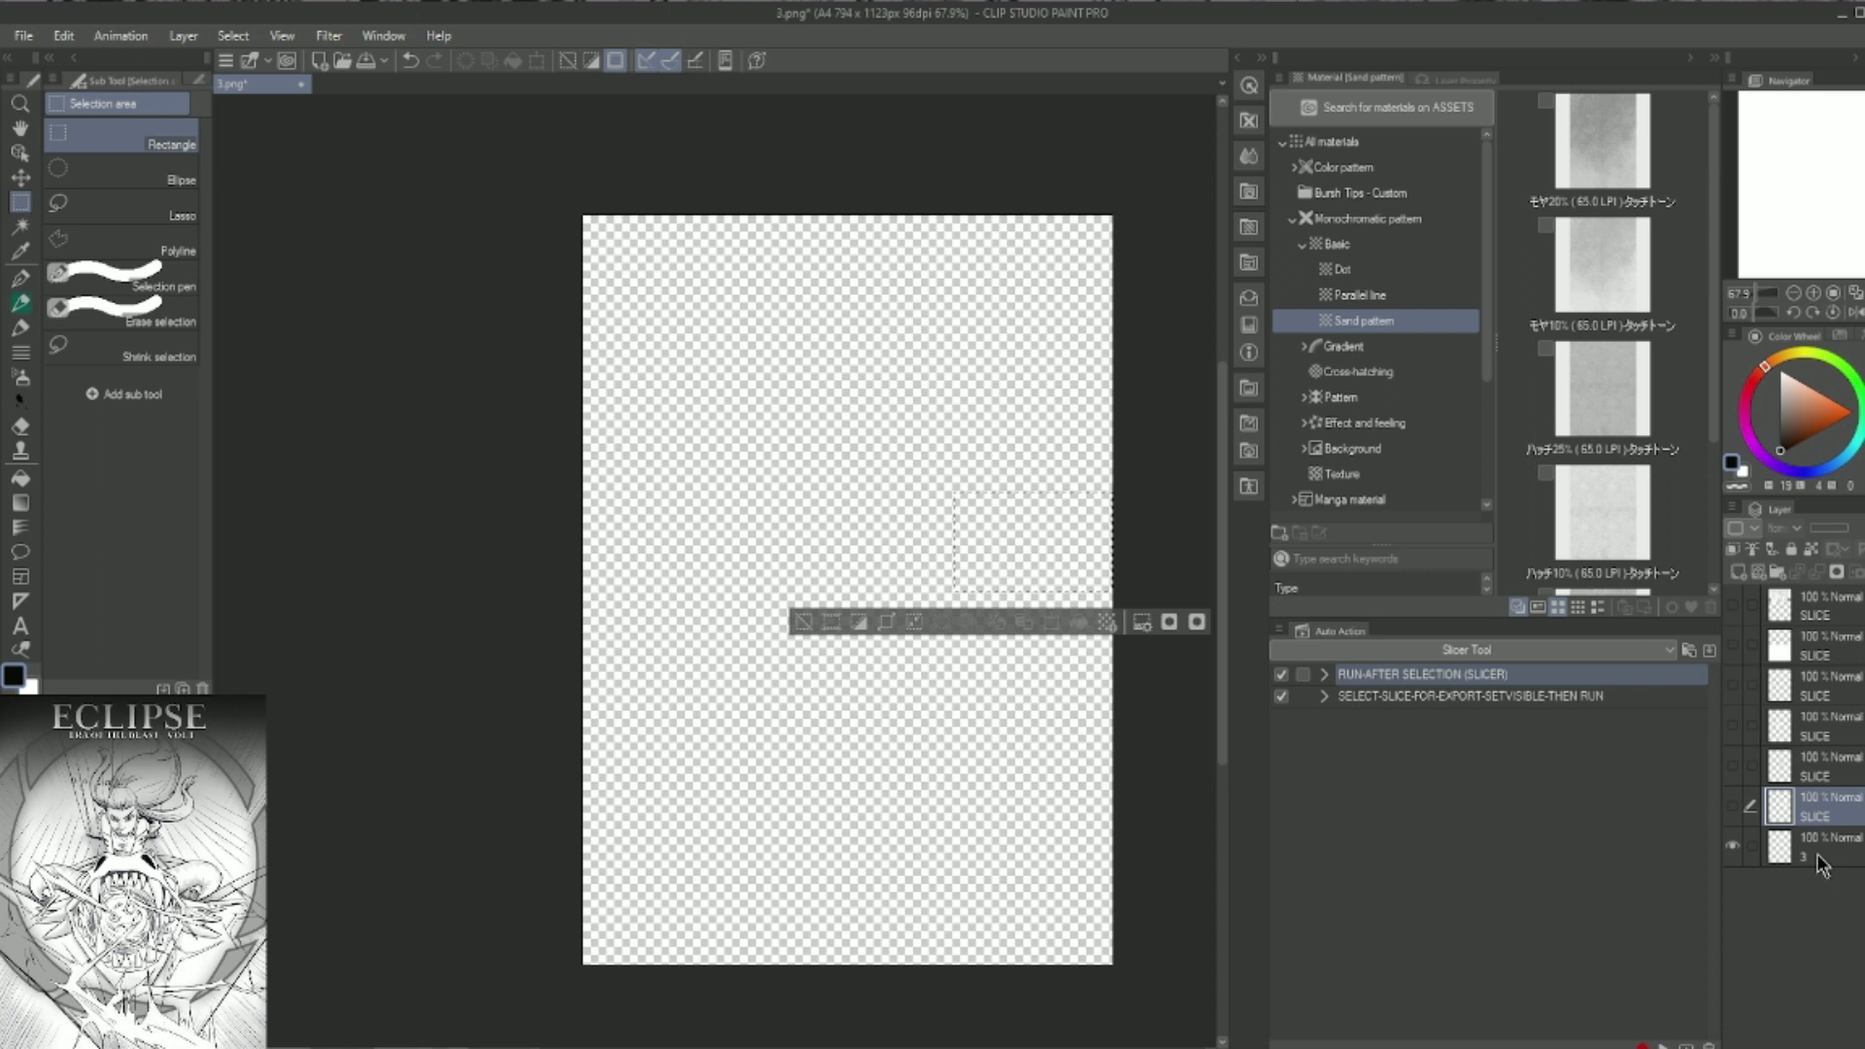
click(1735, 846)
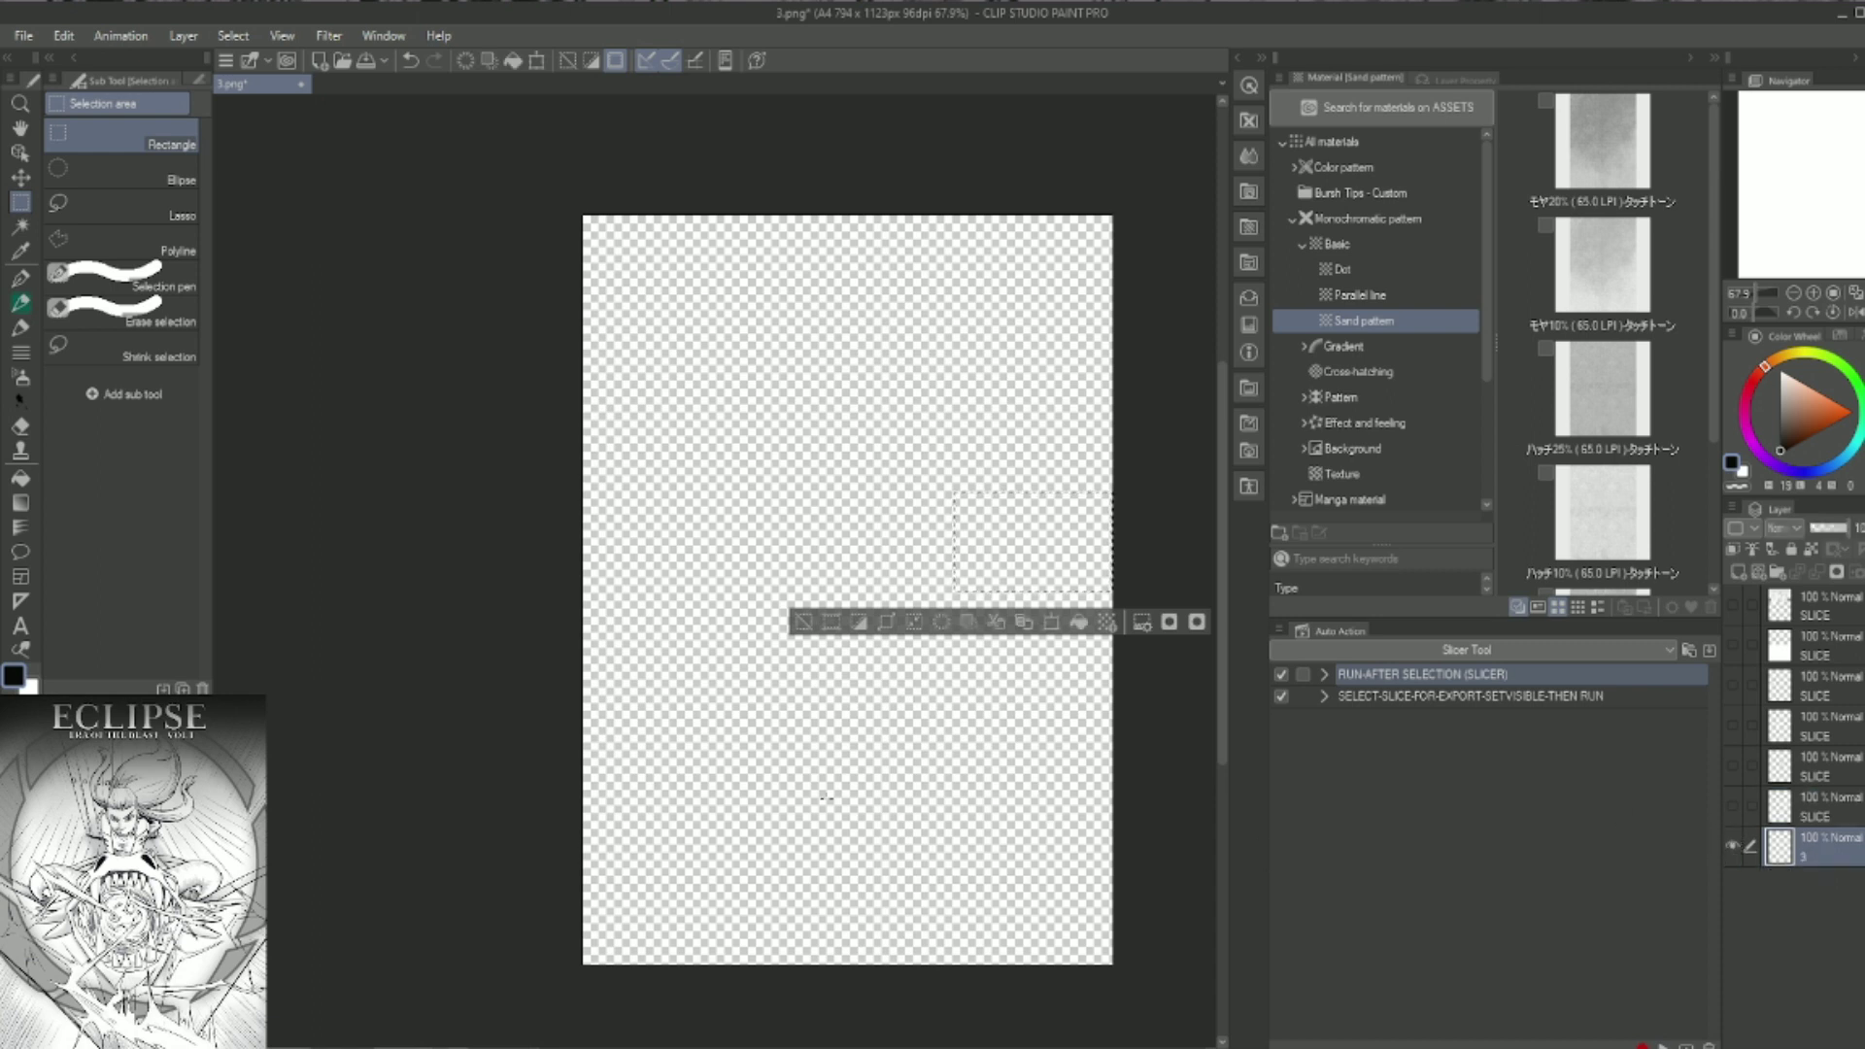
drag(590, 642, 631, 753)
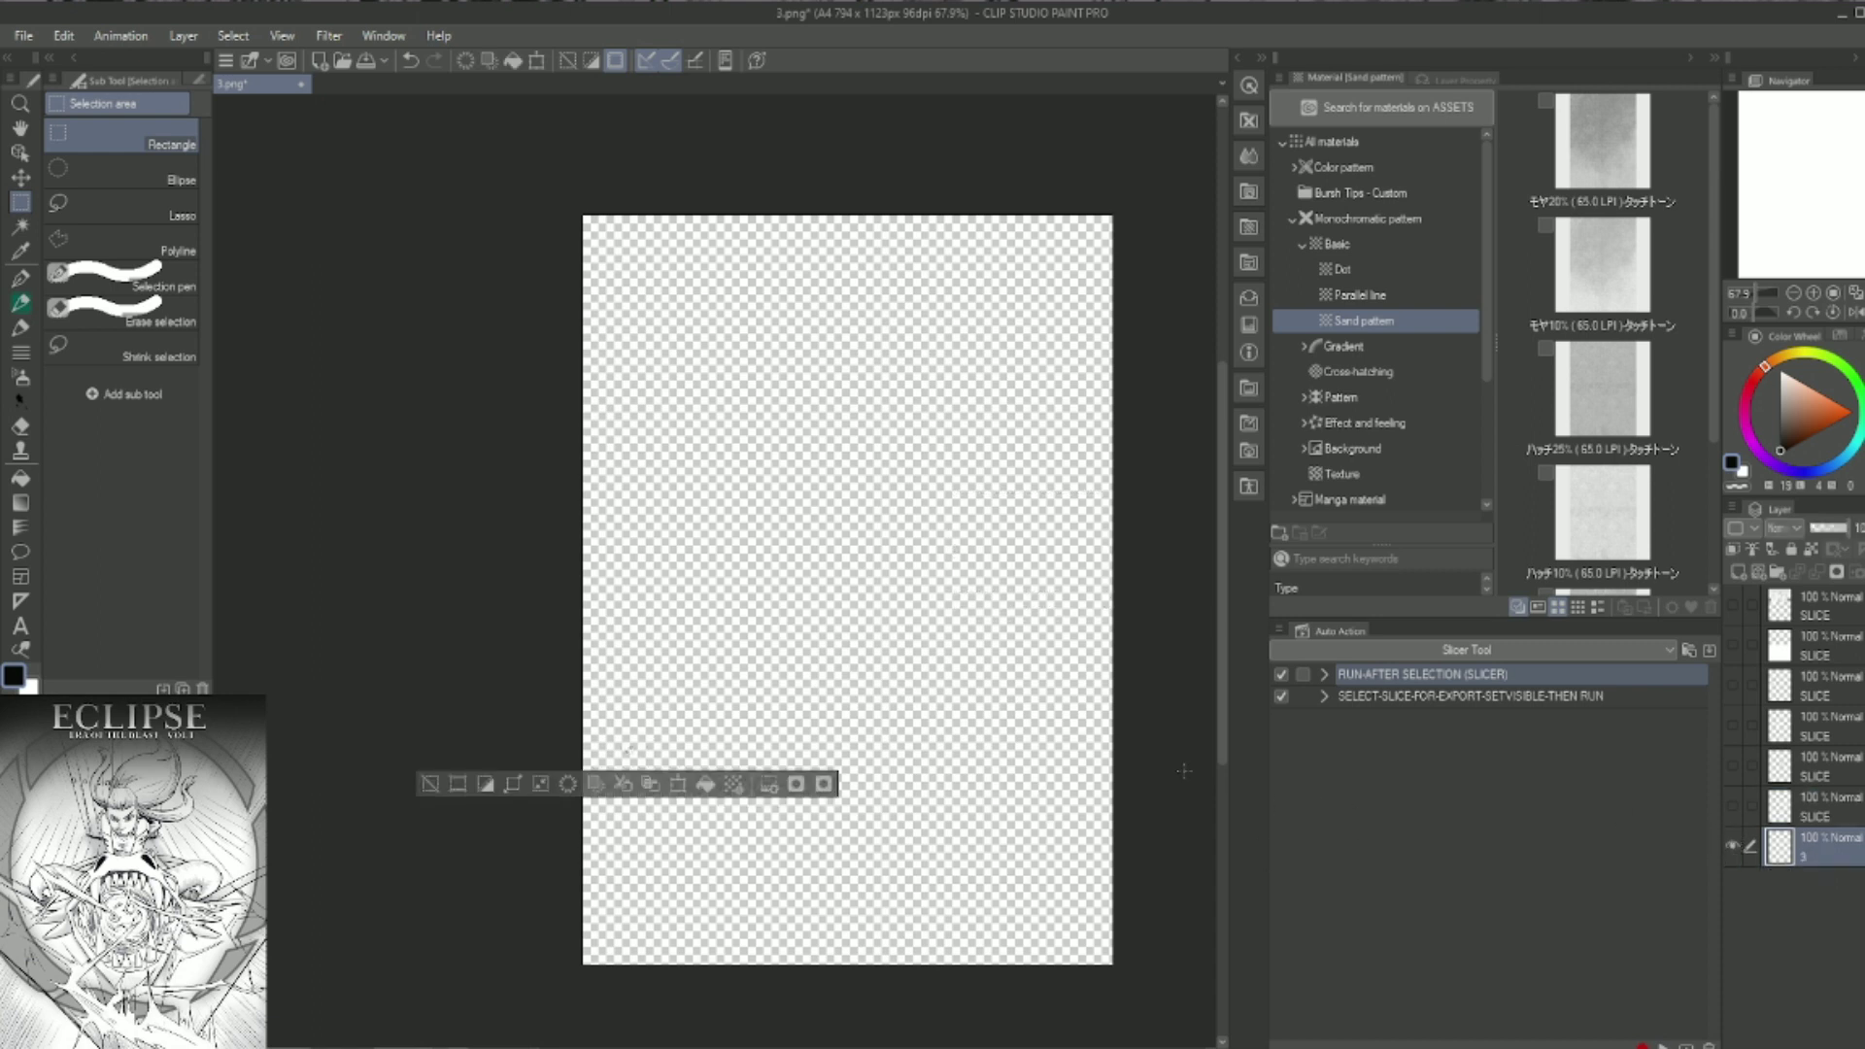
- Pick SELECT-SLICE-FOR-EXPORT, hide layer 3, show the top SLICE layer, and deselect
click(1286, 695)
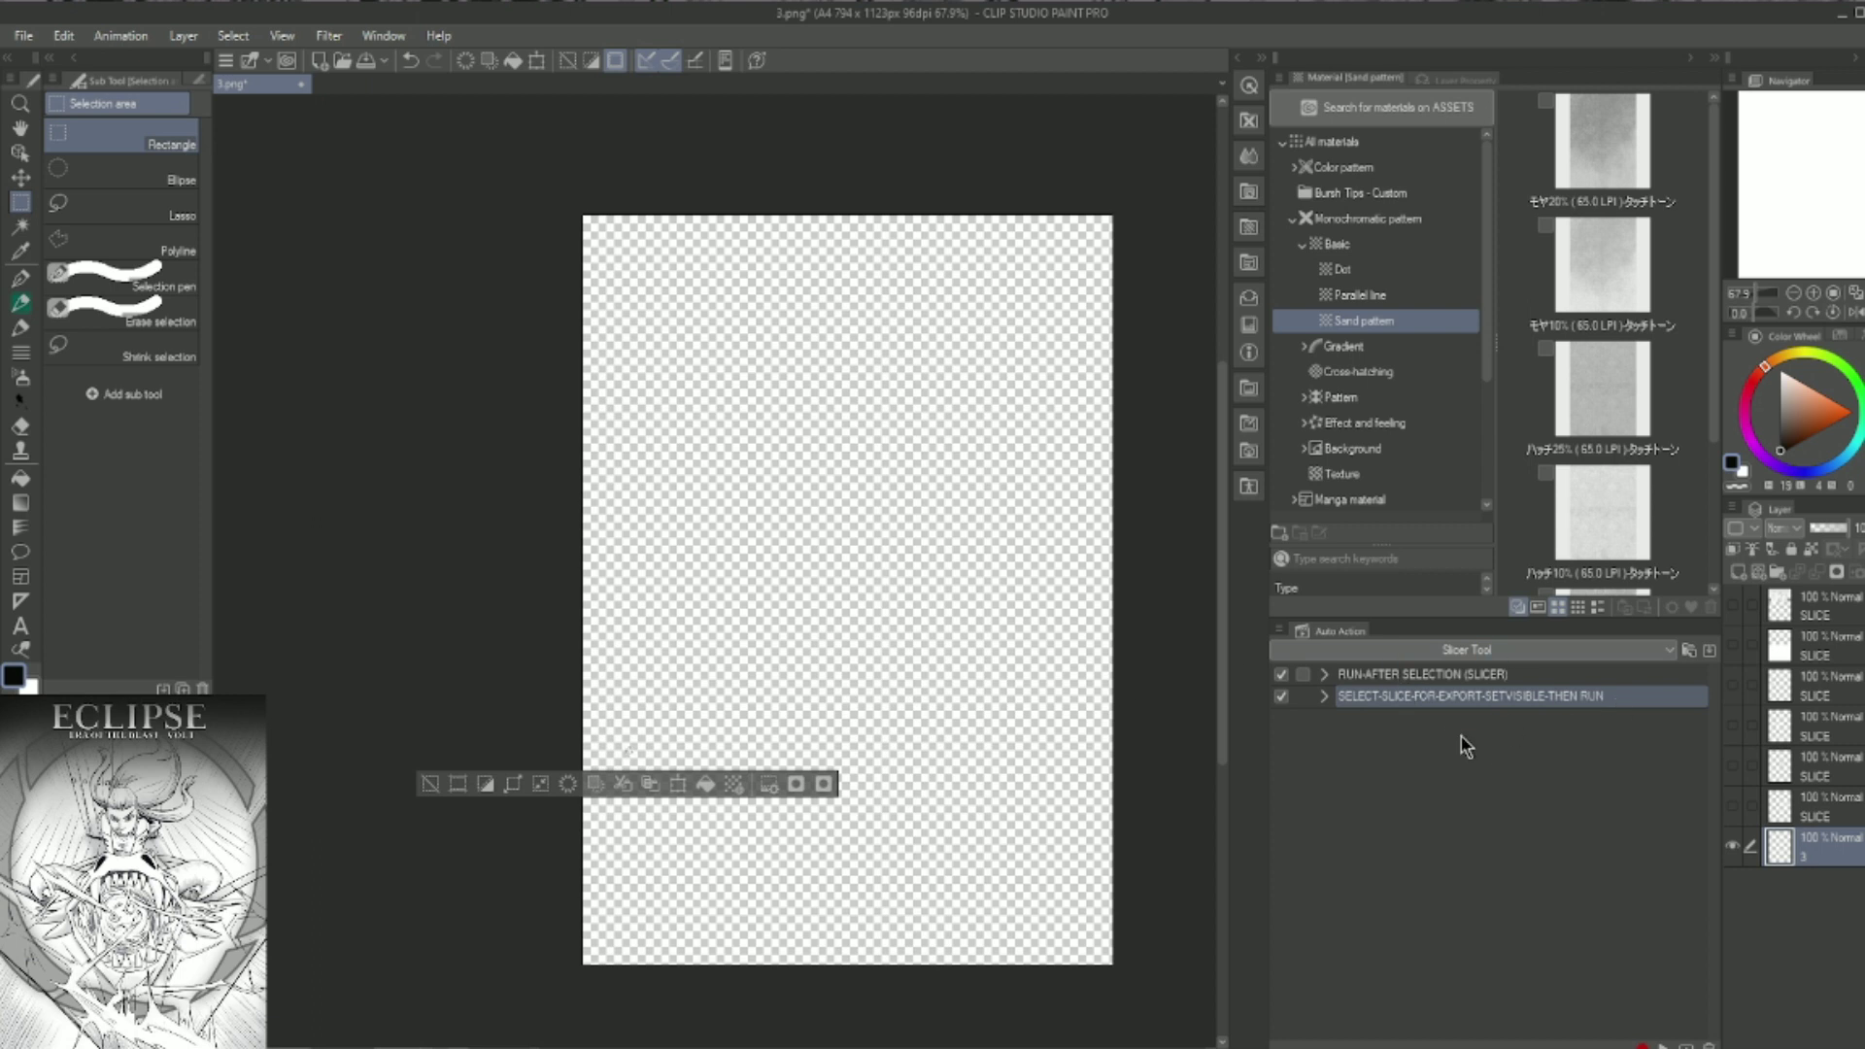
click(1734, 847)
click(1821, 604)
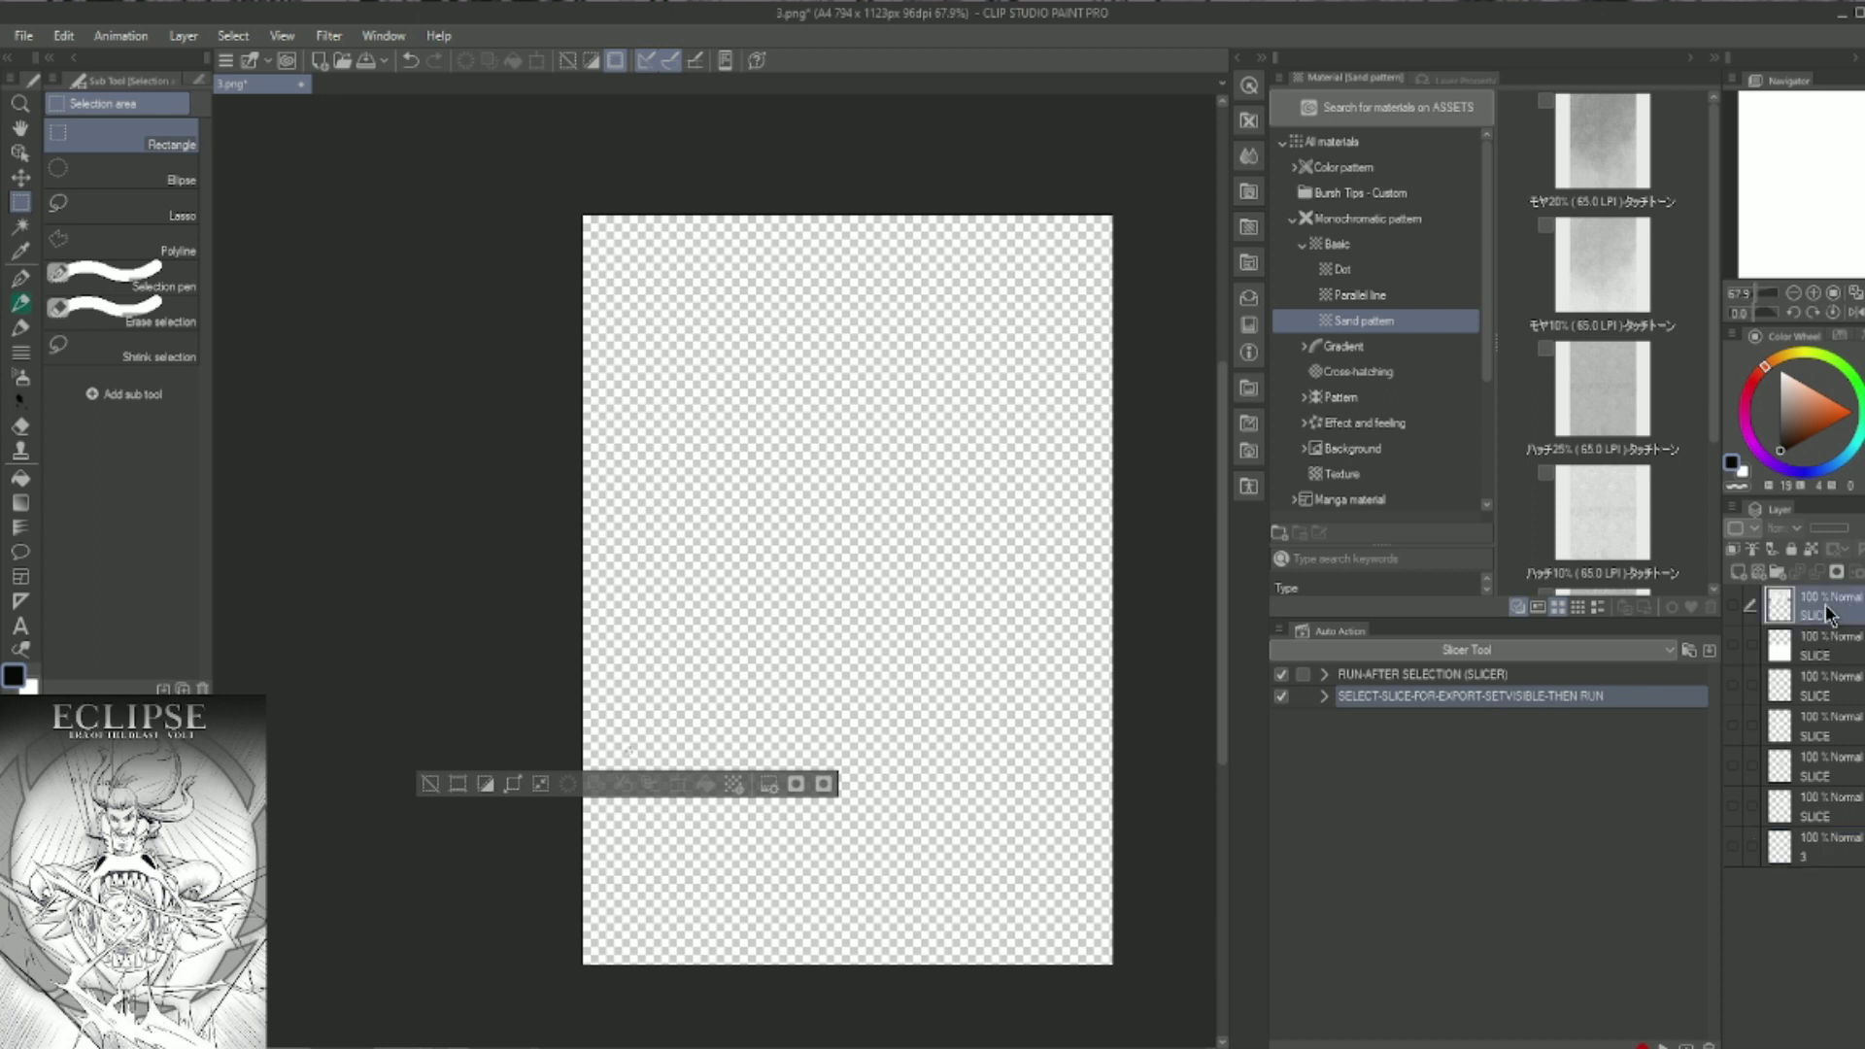
click(1735, 607)
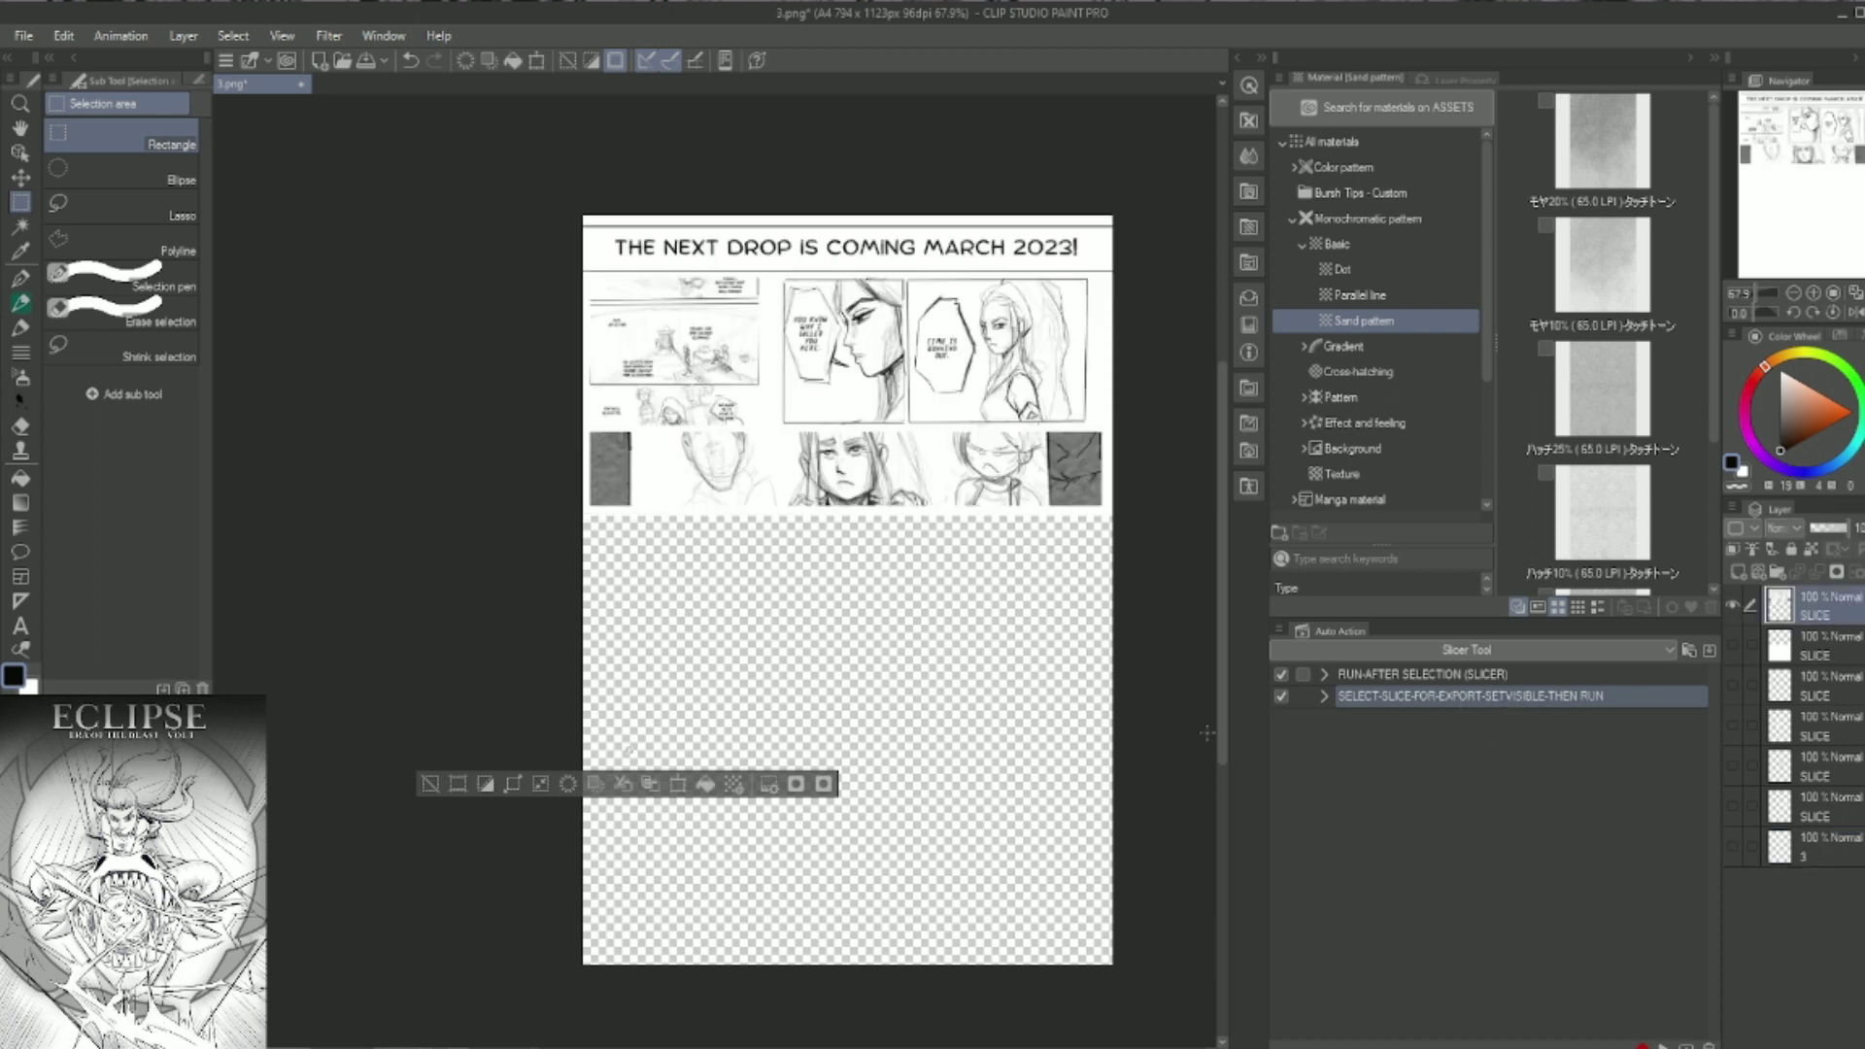
key(ctrl+d)
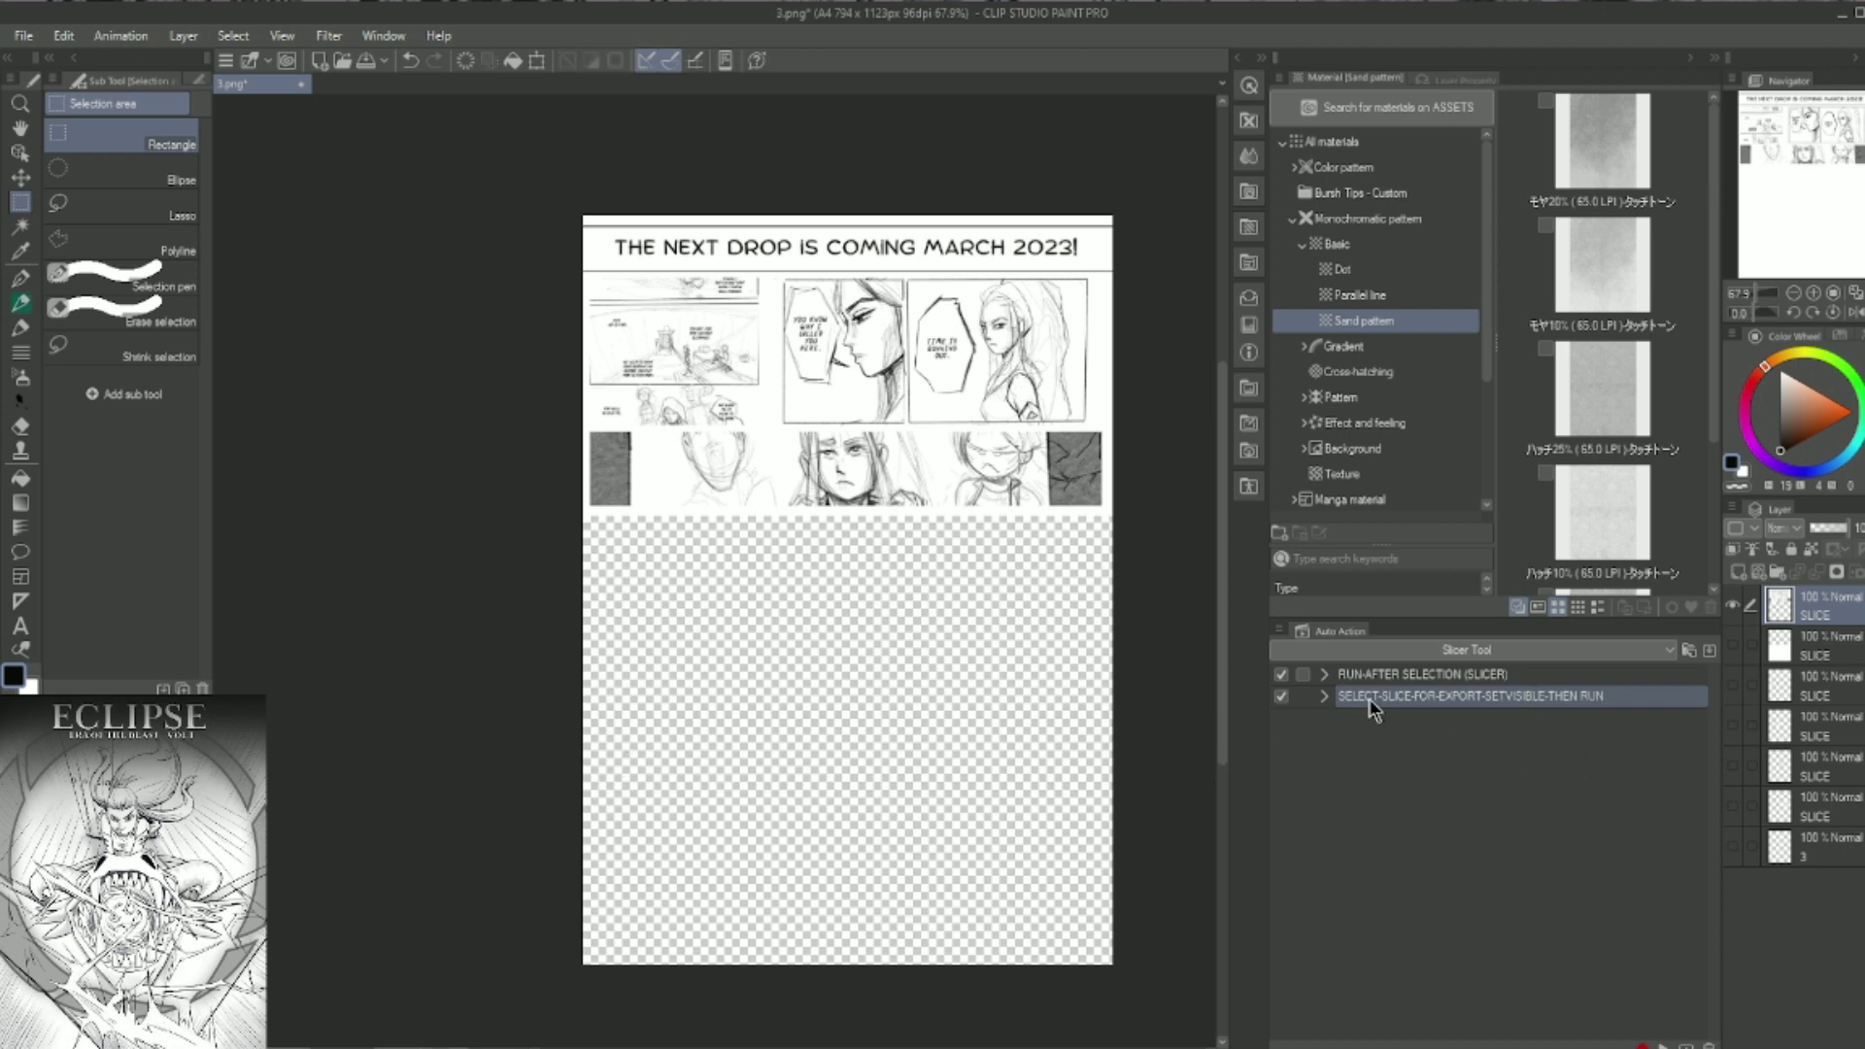